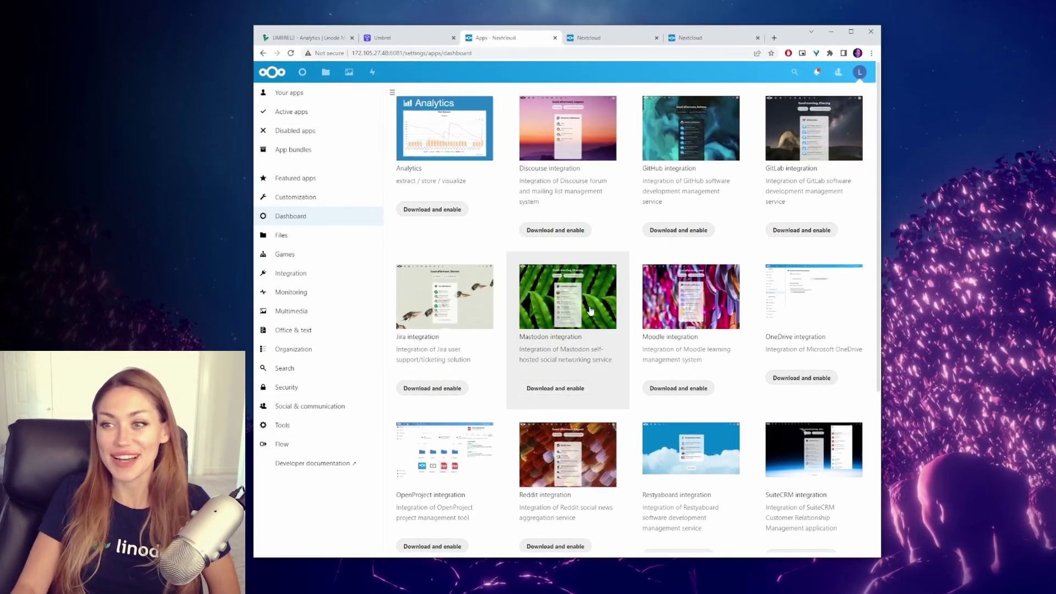
Step: Scroll down the Linode homepage to view its Nextcloud hosting offer
scroll(468, 264, down, 1)
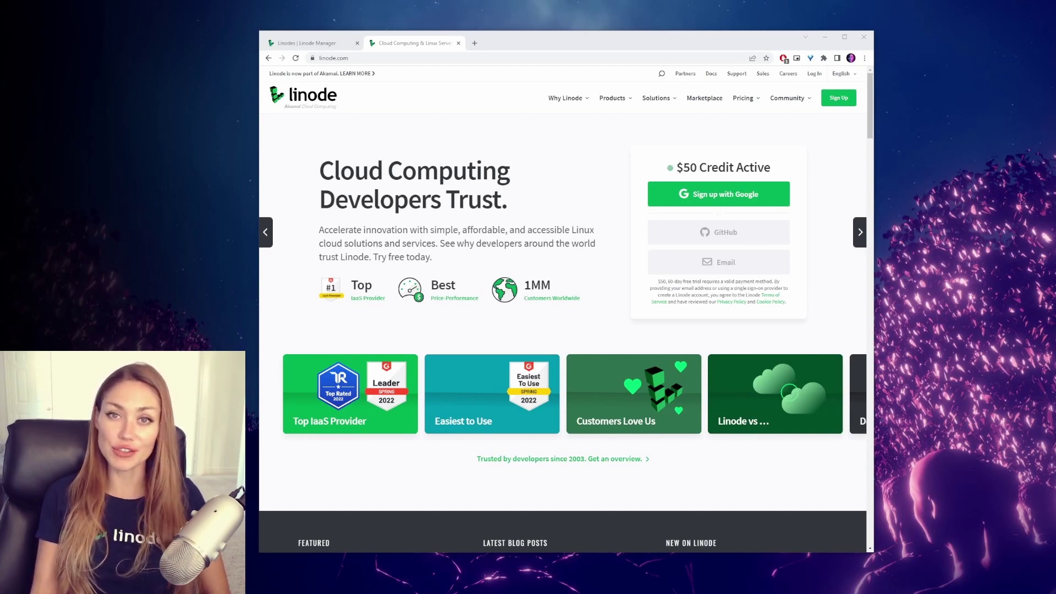
Step: Close the Linode homepage, open the UMBREL2 server, and load 172.105.27.48 in a new tab
key(ctrl+w)
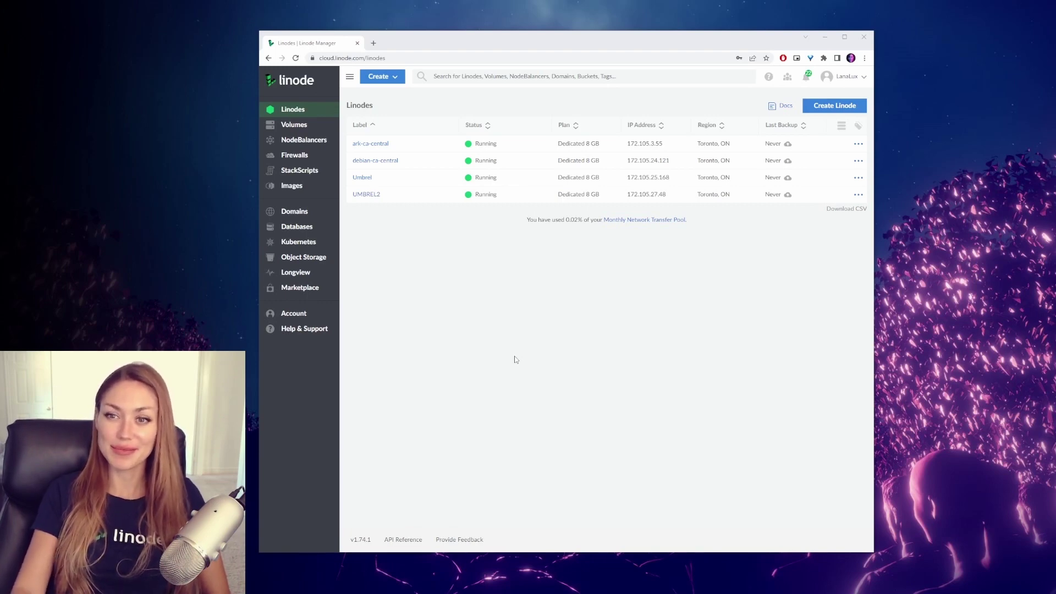
click(365, 195)
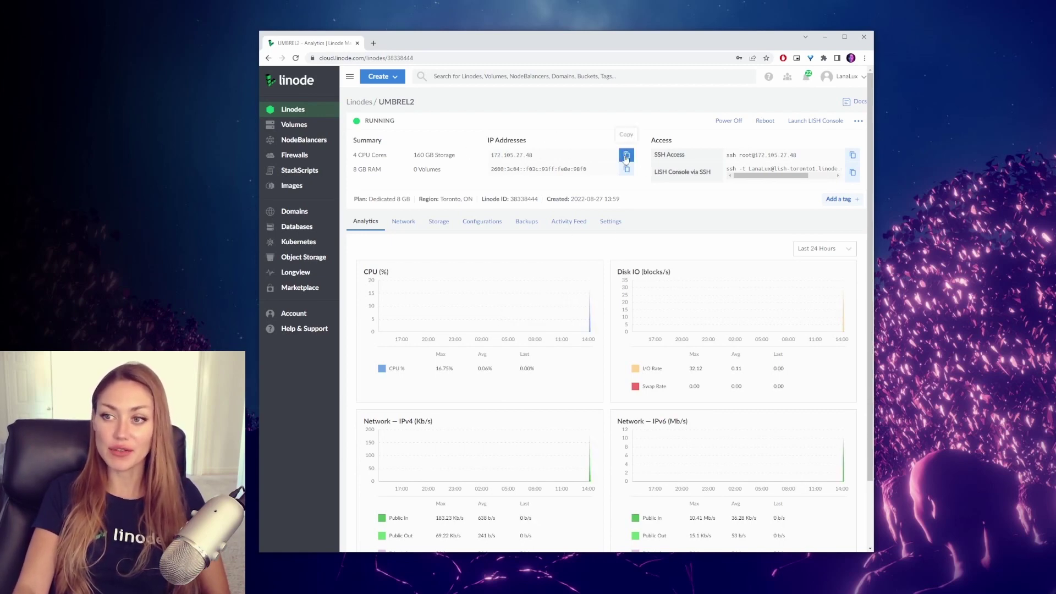
click(374, 43)
text(172.105.27.48)
key(Return)
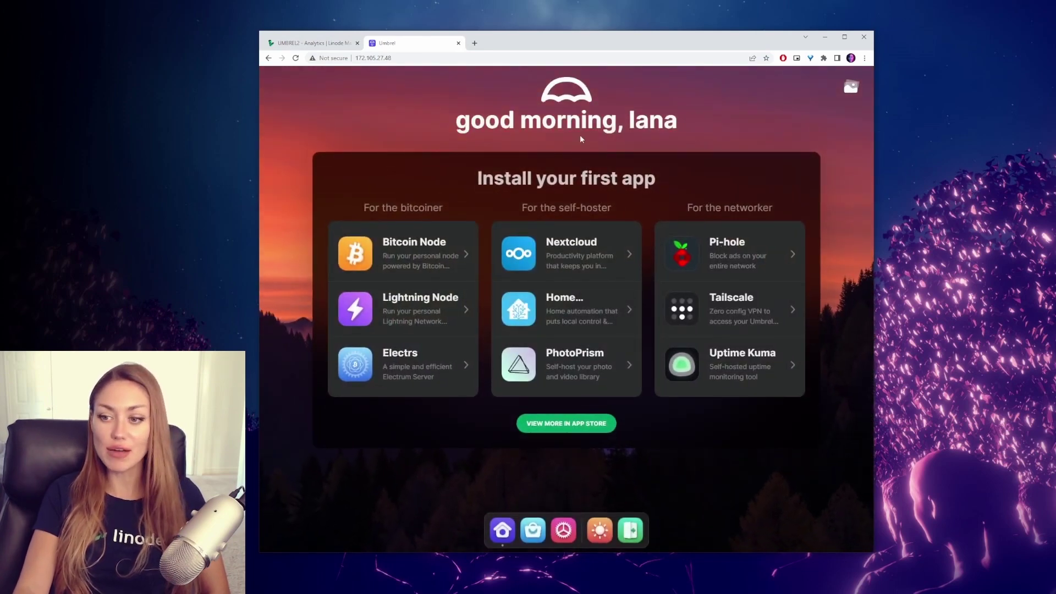
Step: Install Nextcloud from the Umbrel App Store
click(573, 426)
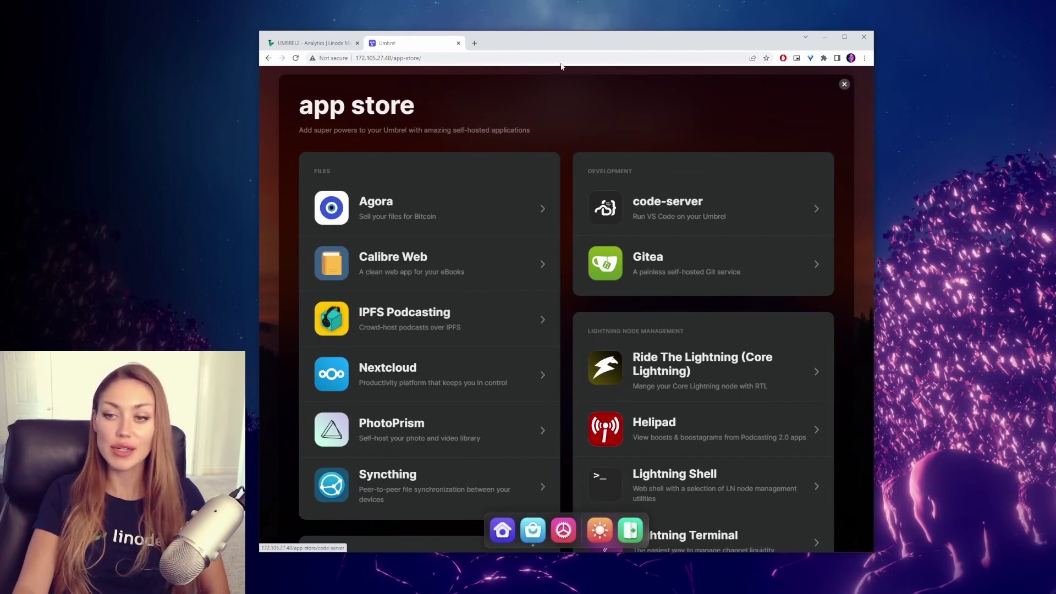
scroll(697, 275, down, 3)
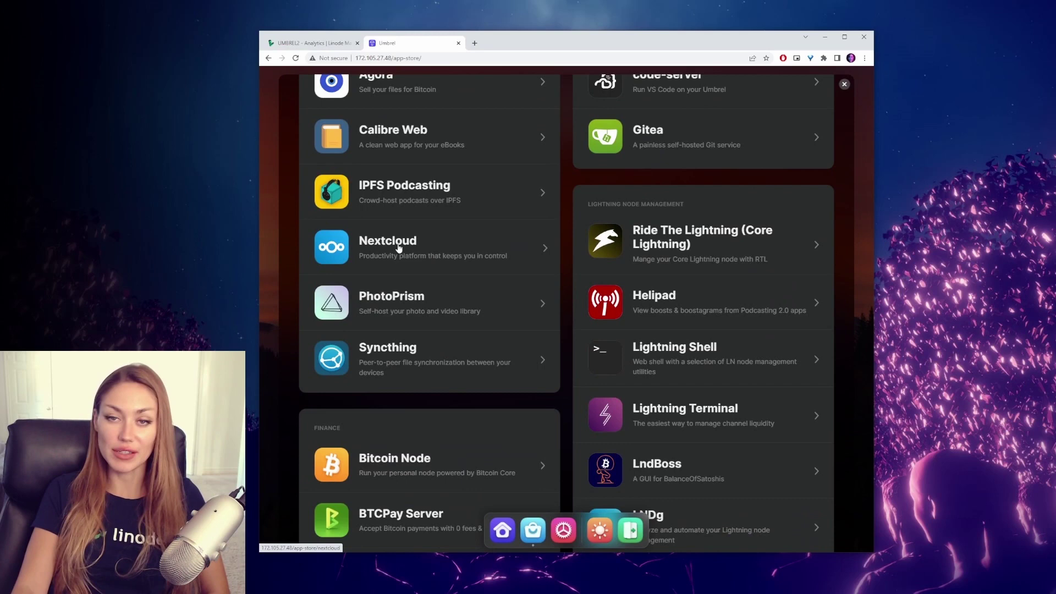
click(400, 248)
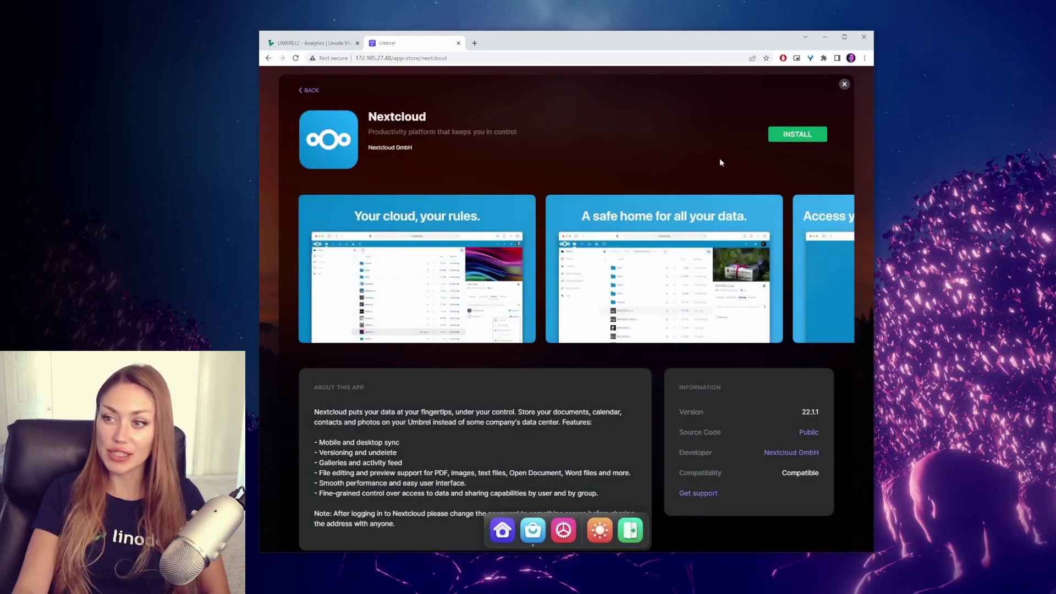
click(775, 134)
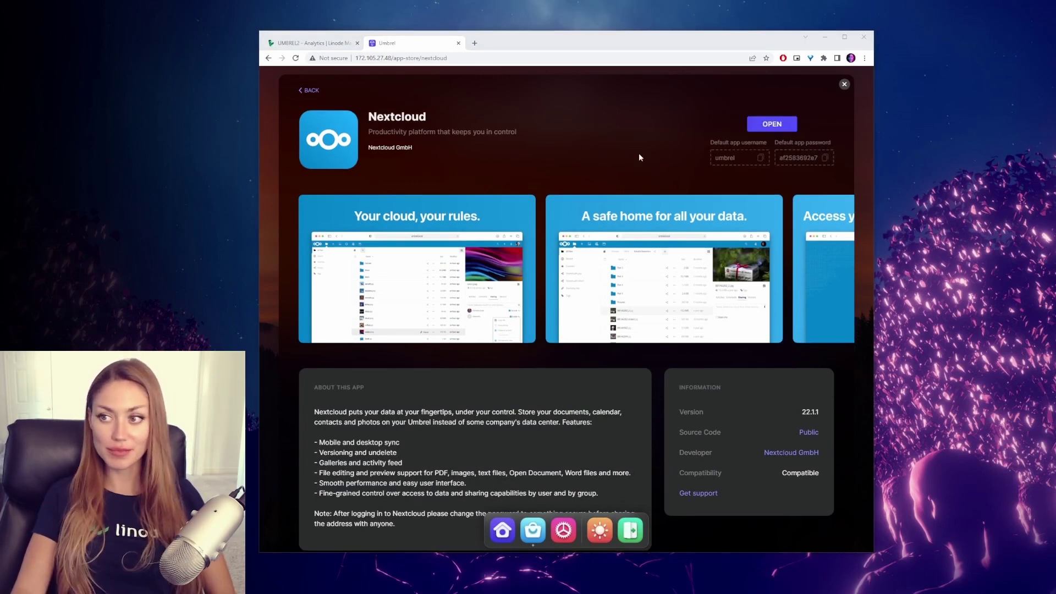
Step: Launch the installed Nextcloud from the Umbrel home screen in its own tab
click(777, 125)
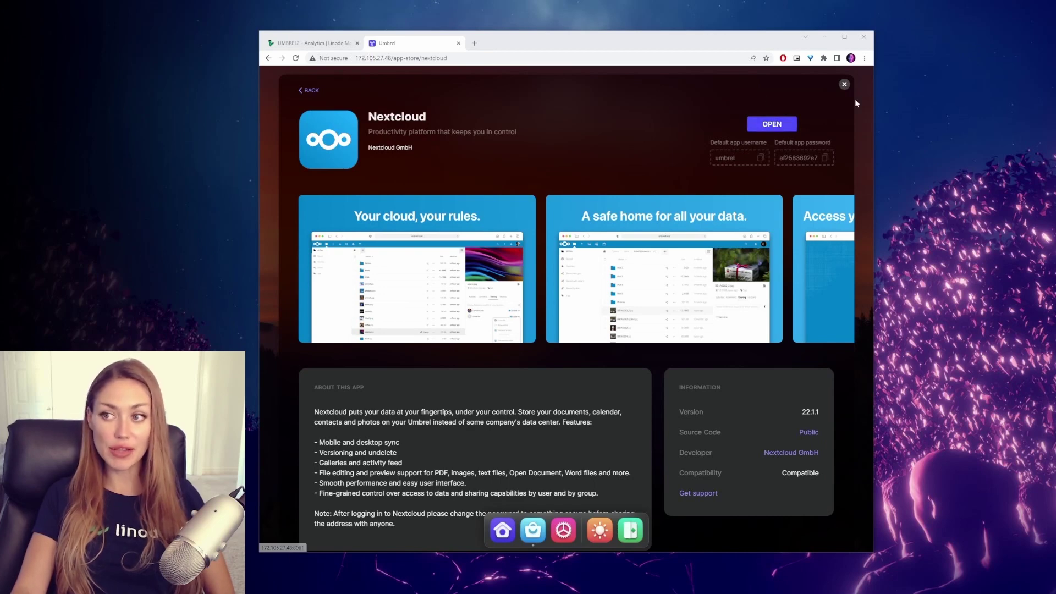
click(844, 85)
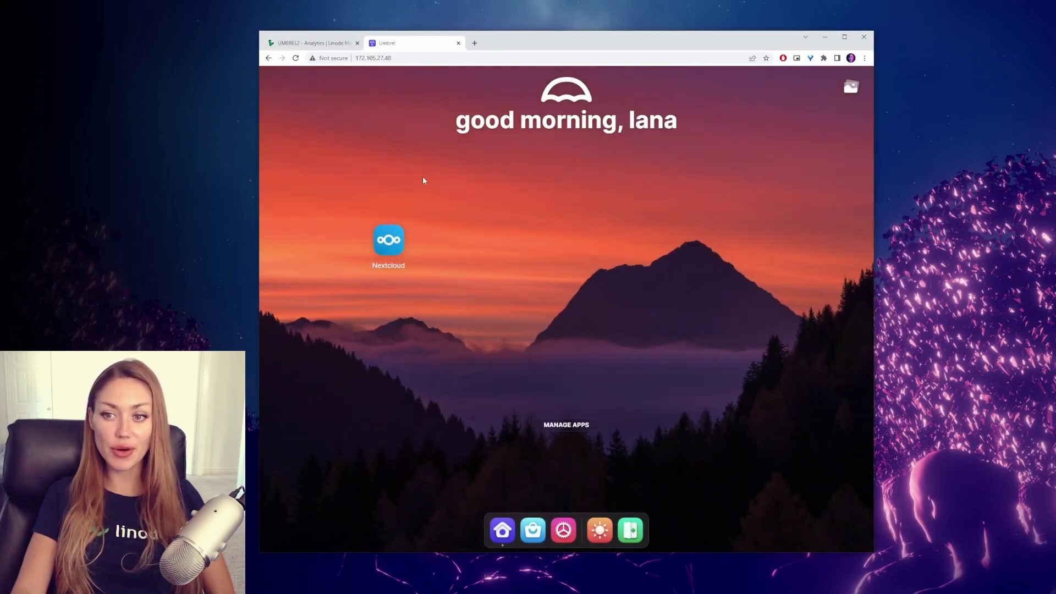
click(395, 250)
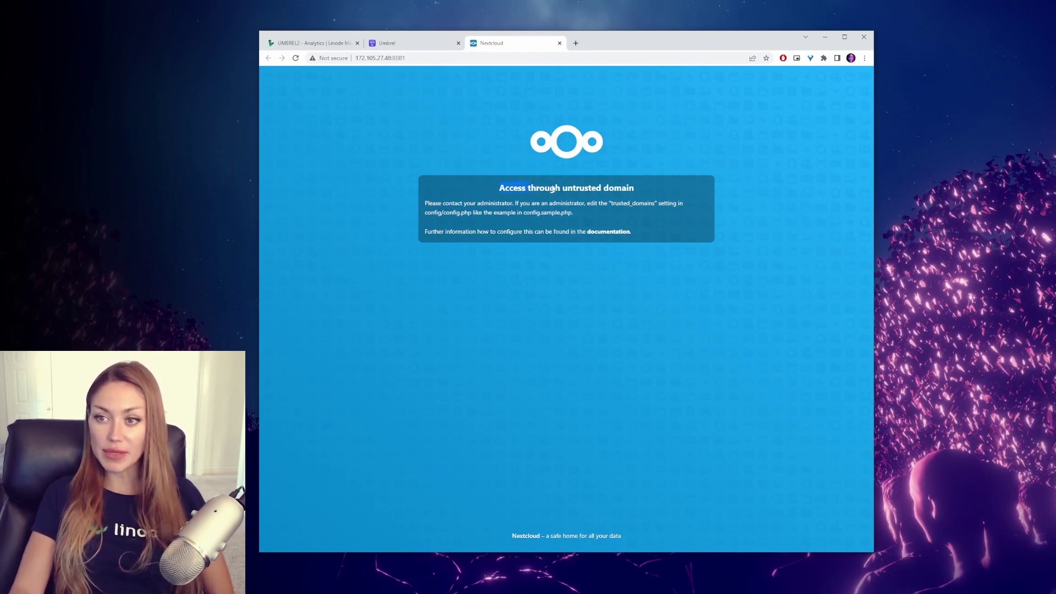
Step: Clear the text selection on Nextcloud's untrusted-domain warning page
click(664, 184)
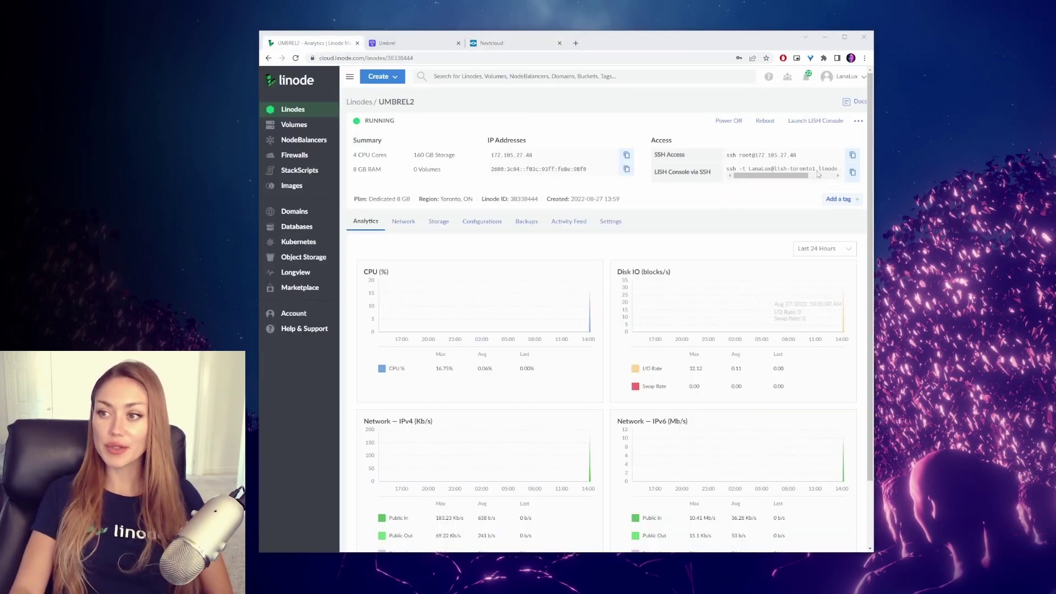
Step: Open the UMBREL2 LISH console and search the server with find -iname config.php
click(815, 122)
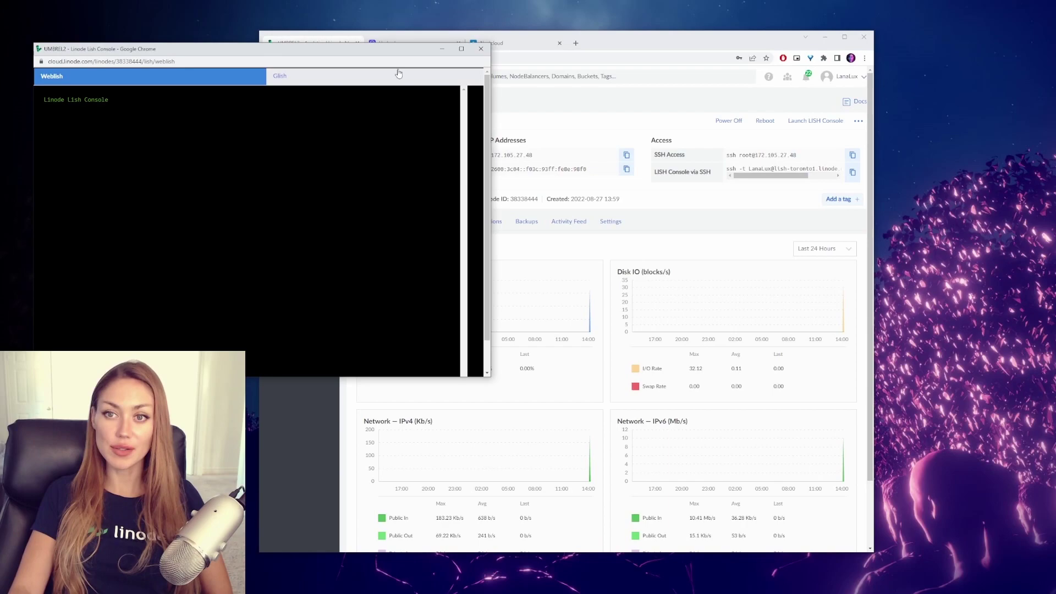
drag(388, 72, 729, 58)
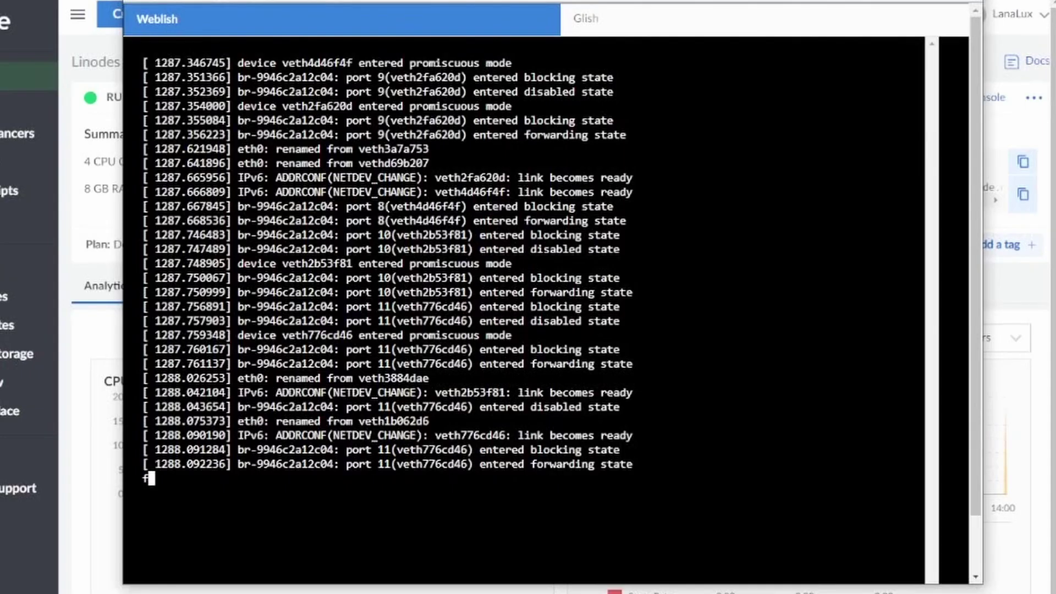
text(find -iname confic.php)
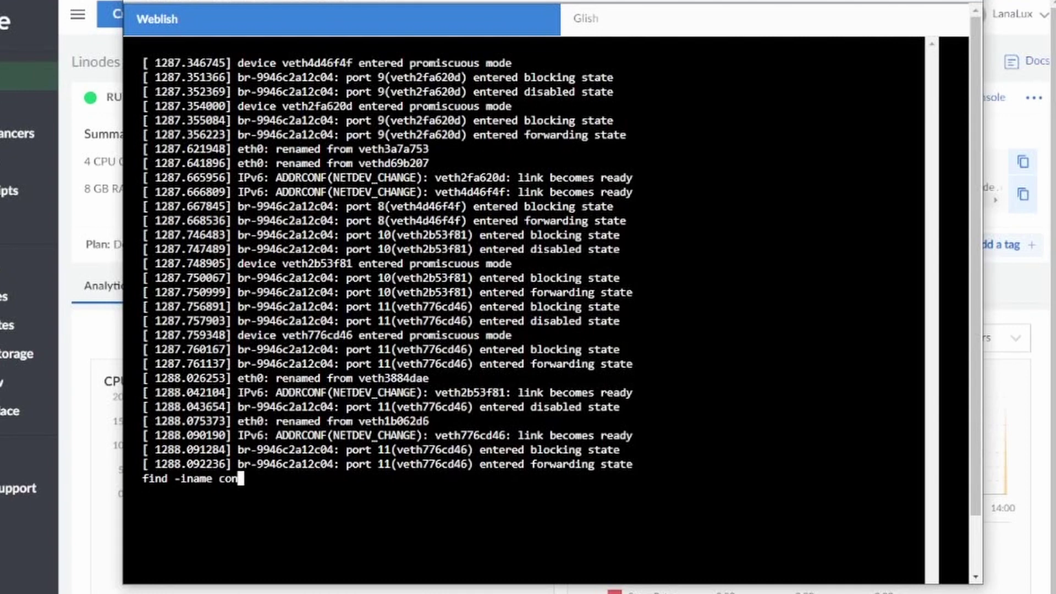
key(BackSpace)
key(BackSpace)
key(BackSpace)
key(BackSpace)
key(BackSpace)
key(BackSpace)
text(ig.php)
key(Return)
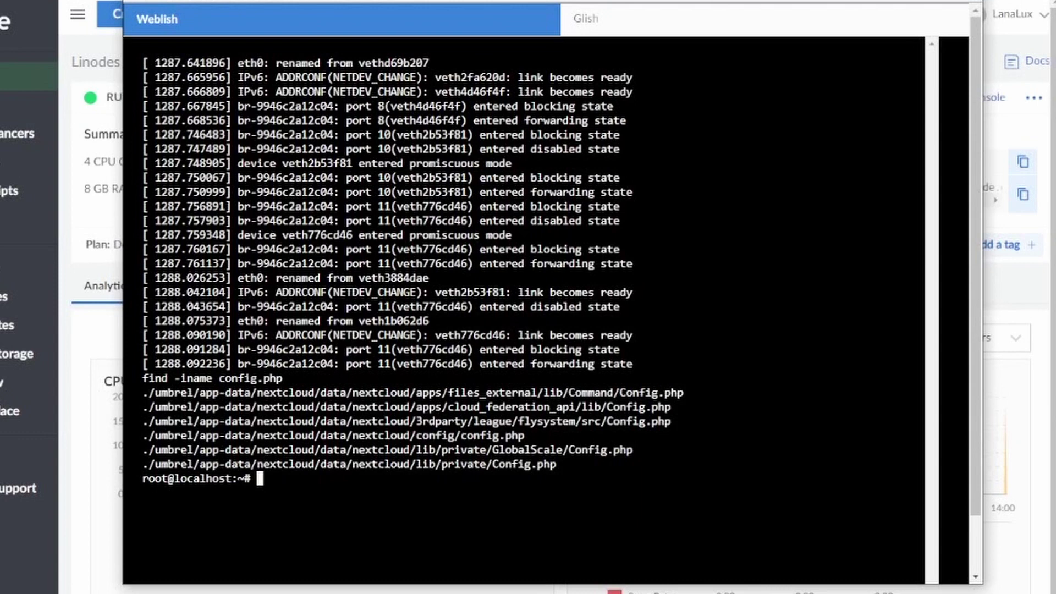
Step: Change into umbrel/app-data/nextcloud/data/nextcloud/config, list its files, and enter nano config.php
drag(543, 435, 372, 435)
text(cd umbrel/app-data/nextcloud/data/nextcloud/config/config.php)
key(Return)
text(cd umbrel/app-data/nextcloud/data/nextcloud/config/c)
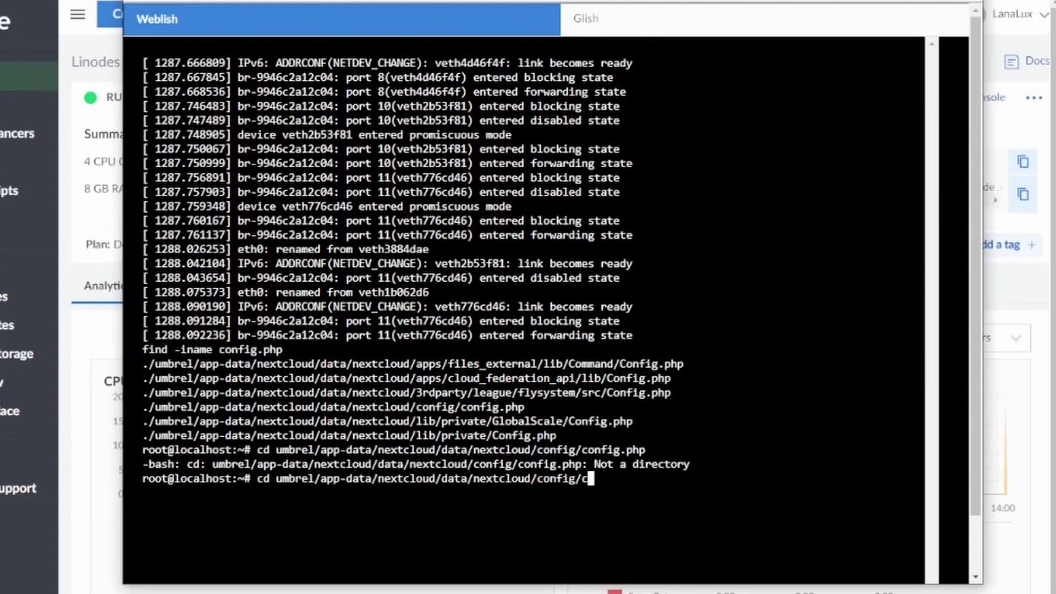
key(BackSpace)
key(Return)
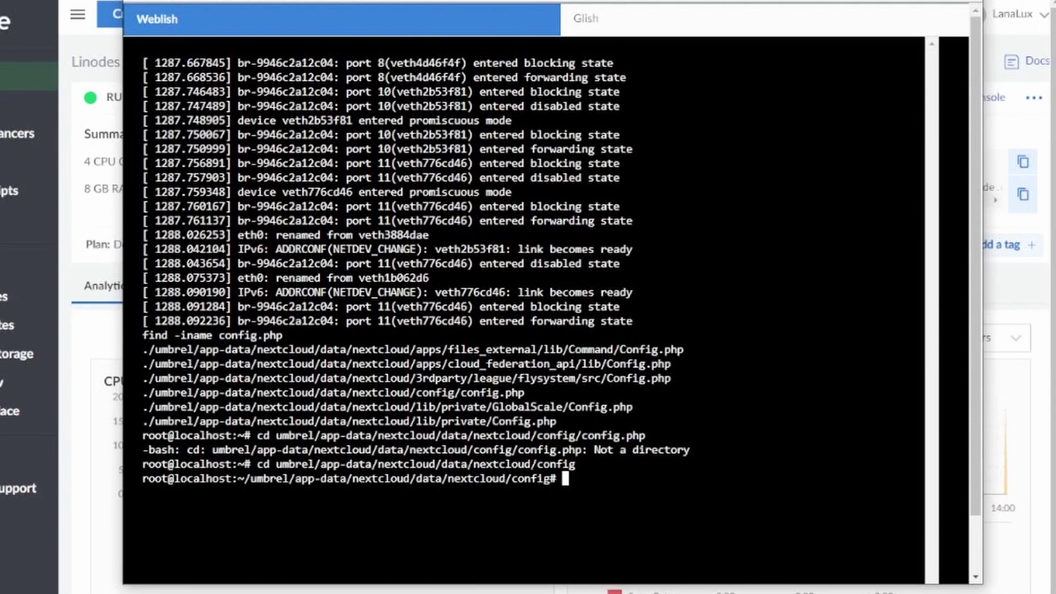
text(ls)
key(Return)
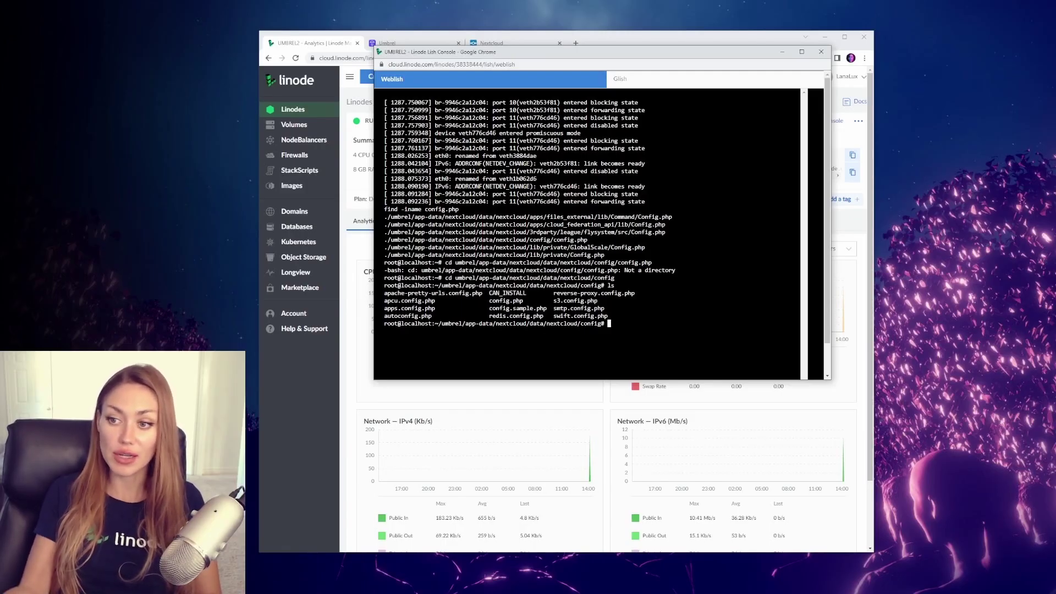
text(nano )
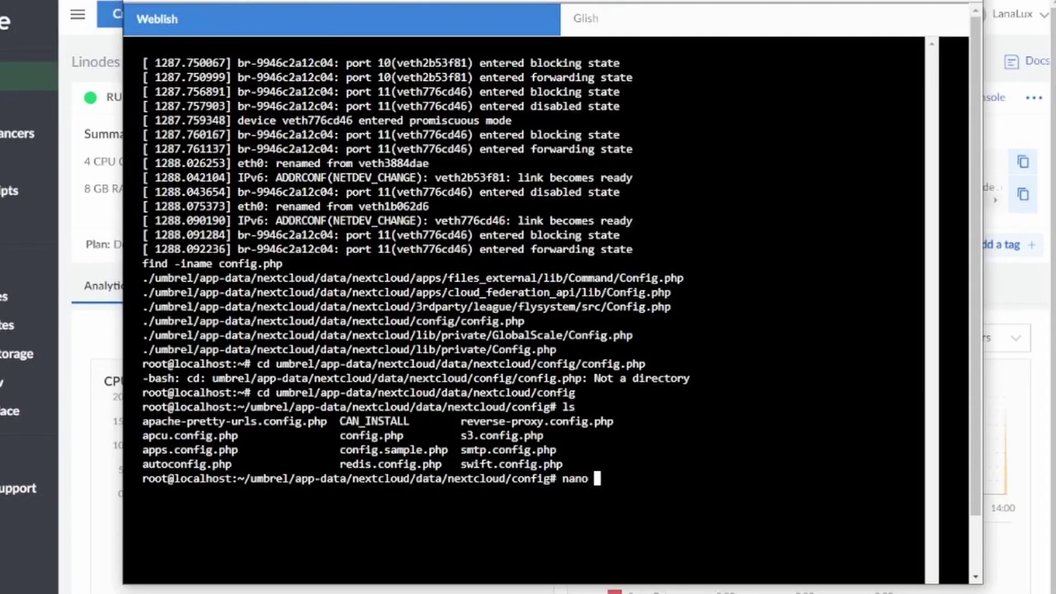
text(config.php)
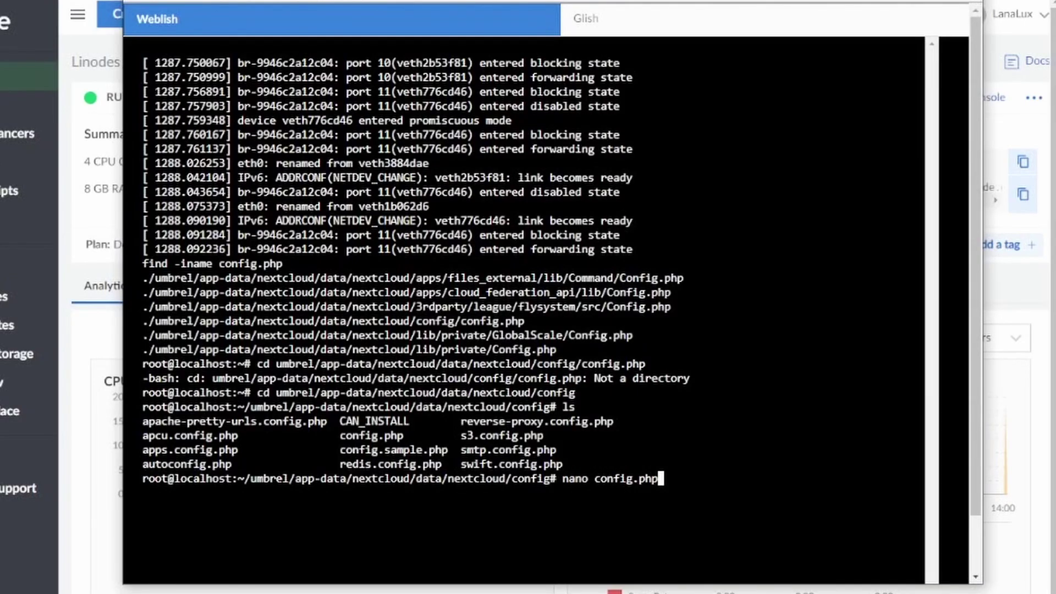
Step: Open config.php in nano and add 3 => '172.105.27.48', to trusted_domains
key(Return)
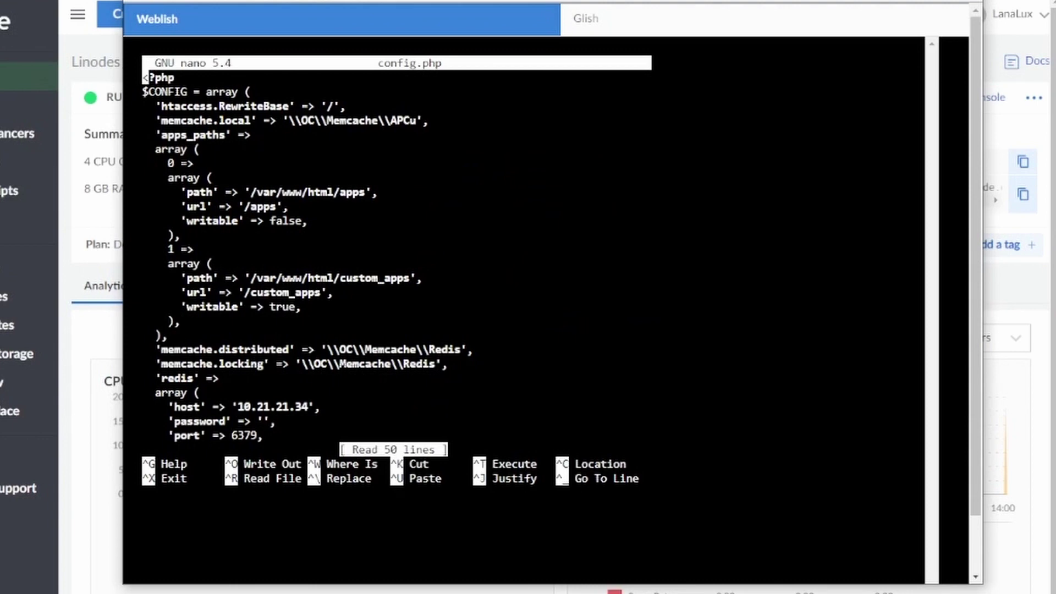
key(Down)
key(Down)
key(Down)
key(Down)
key(Down)
key(Down)
key(Down)
key(Down)
key(Down)
key(Down)
key(Down)
key(Down)
key(Down)
key(Down)
key(Down)
key(Down)
key(Down)
key(Down)
key(Down)
key(Down)
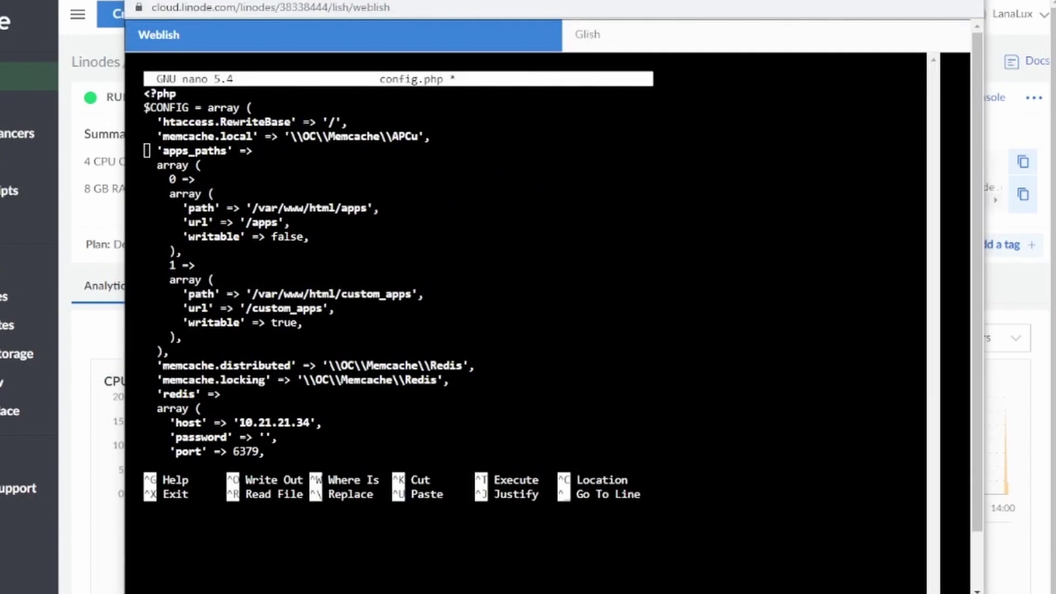
key(Down)
key(Down)
key(Down)
key(Down)
key(Down)
key(Down)
key(Down)
key(Down)
key(Down)
key(Down)
key(Down)
key(Down)
key(Down)
key(Down)
key(Down)
key(Down)
key(Down)
key(Down)
key(Down)
key(Down)
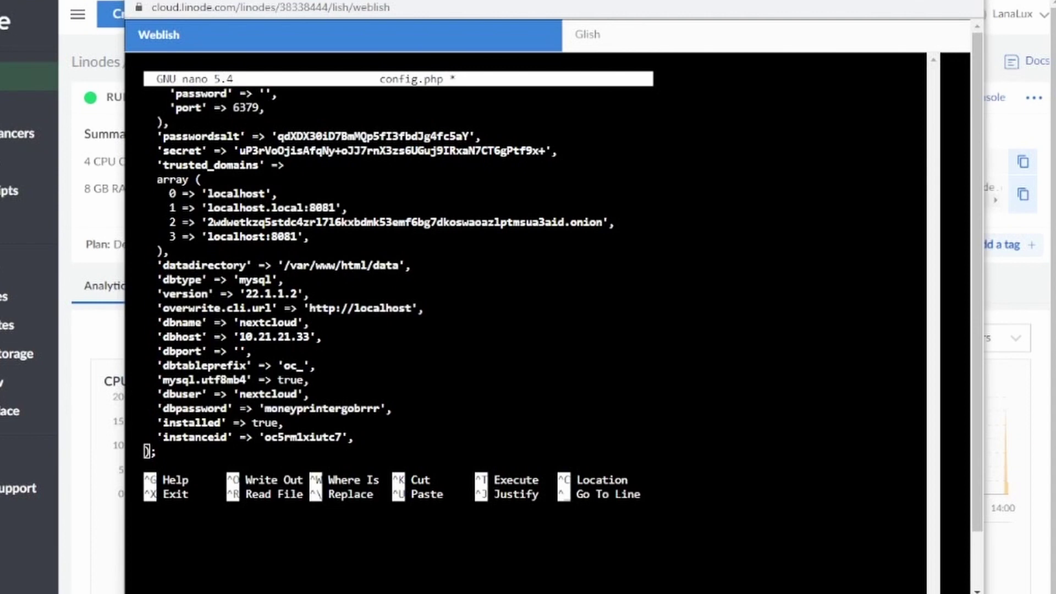
click(146, 221)
click(146, 294)
click(312, 236)
key(Return)
text(3)
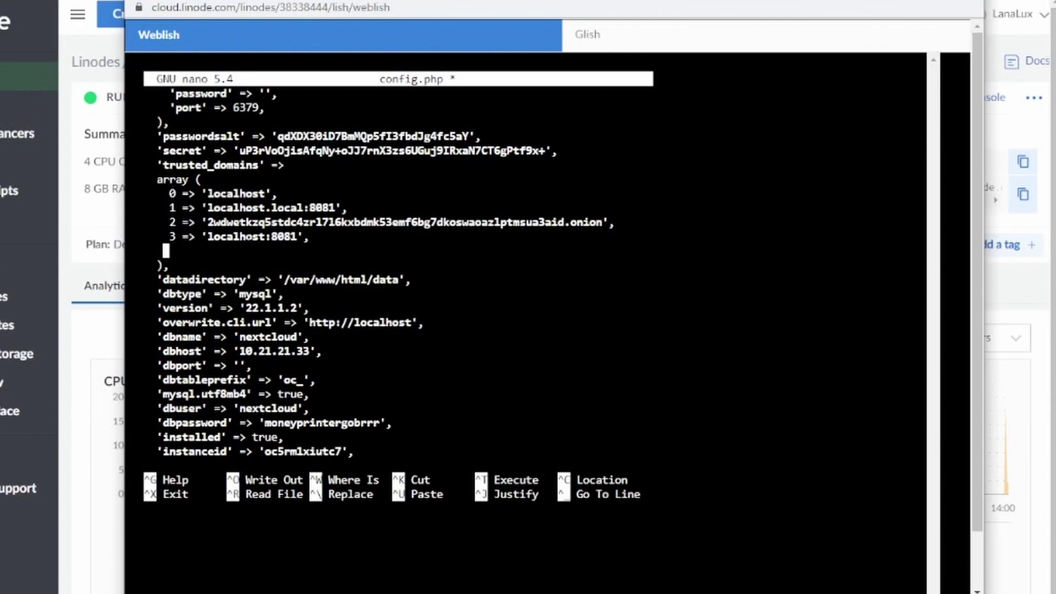
text( => '17)
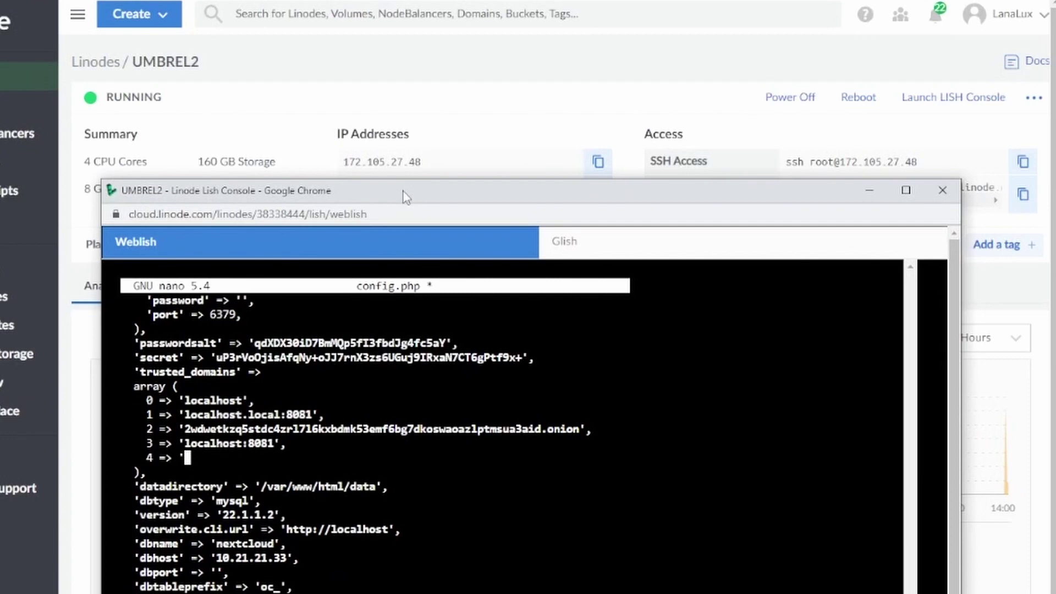
text(172.105.27.48)
text(')
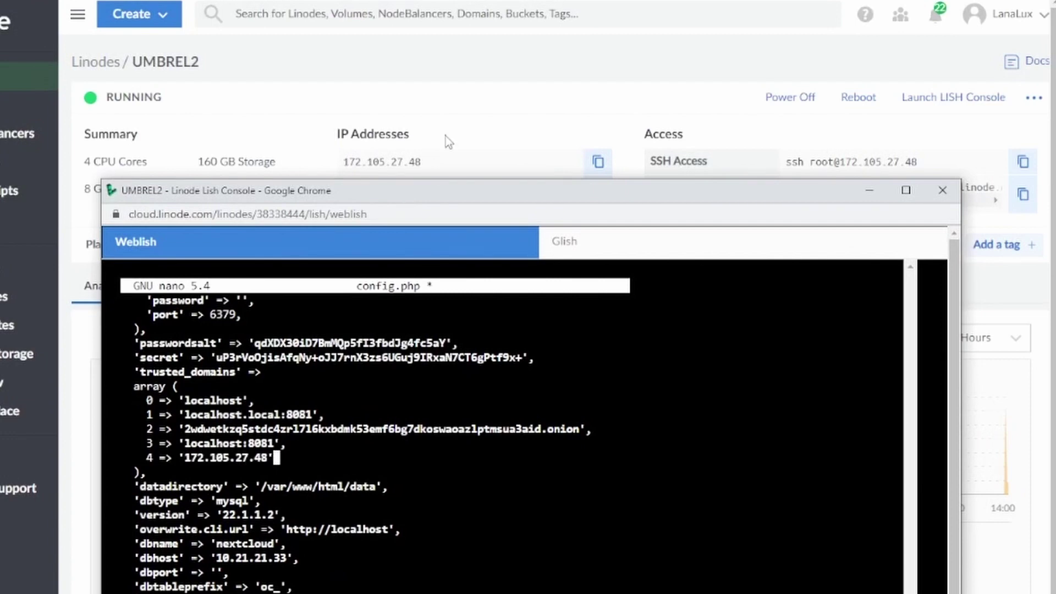
text(,)
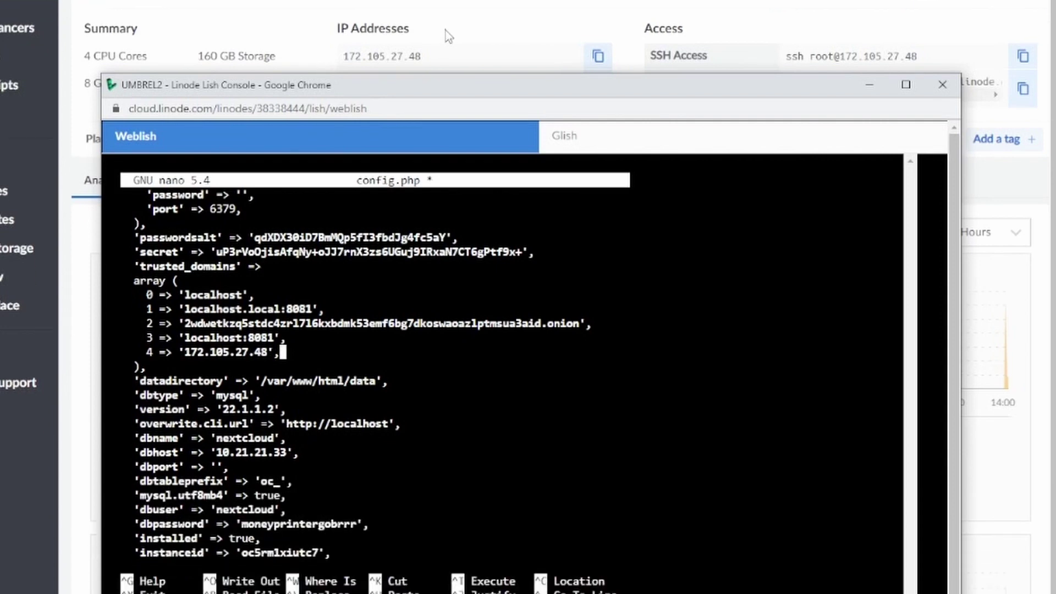
Step: Save config.php and exit nano back to the shell
key(ctrl+x)
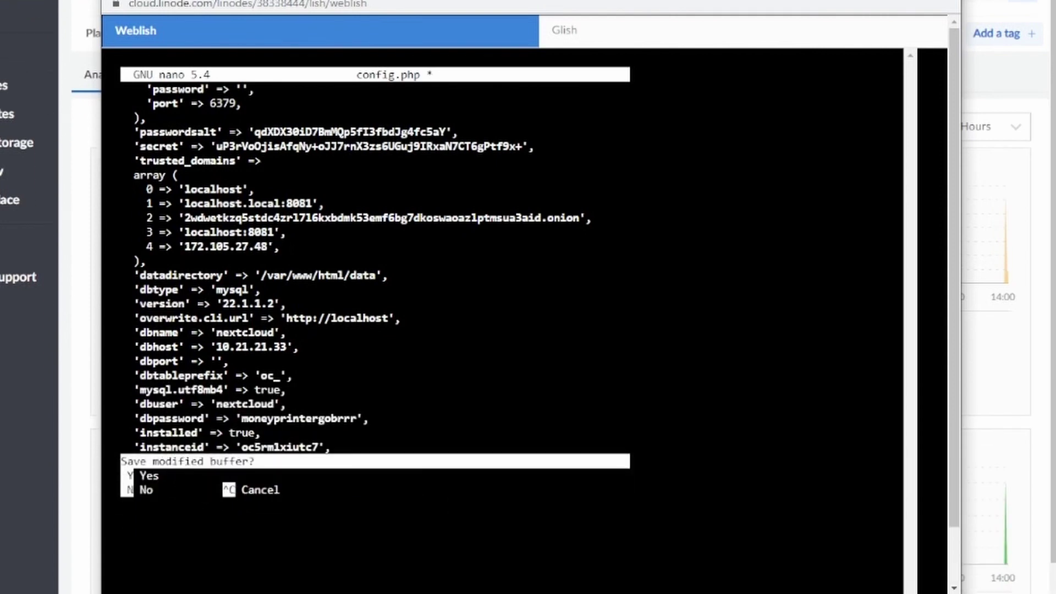
key(y)
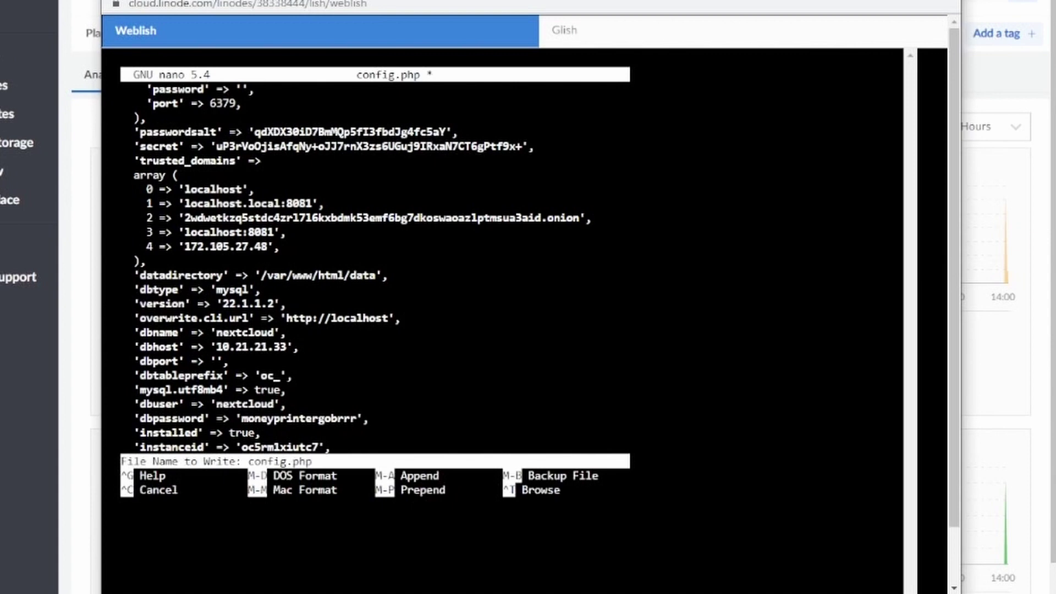
key(Return)
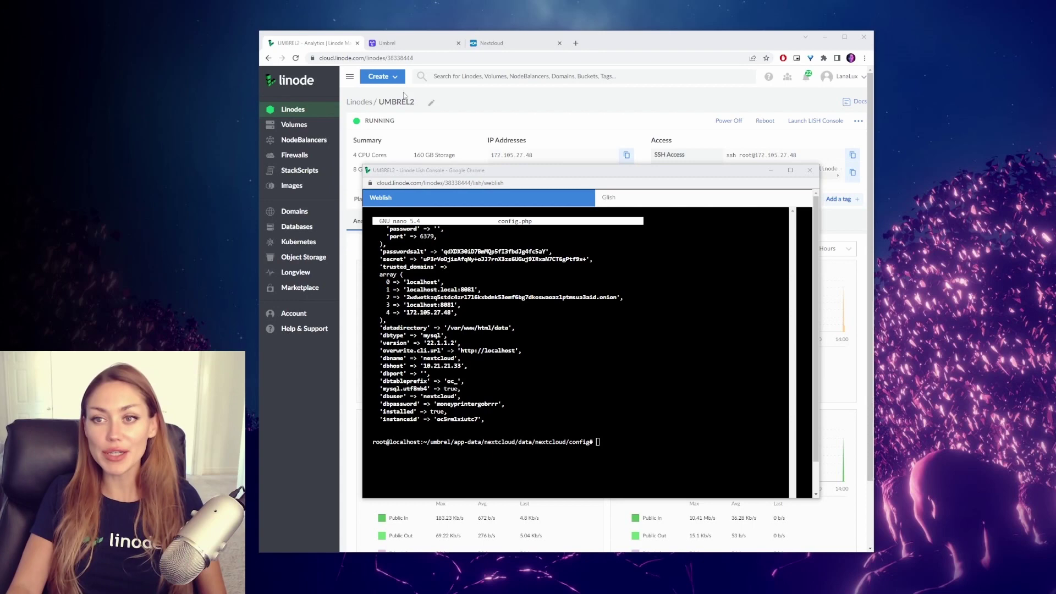
Step: Confirm Nextcloud now opens its login page, then go back to the Umbrel dashboard
click(415, 49)
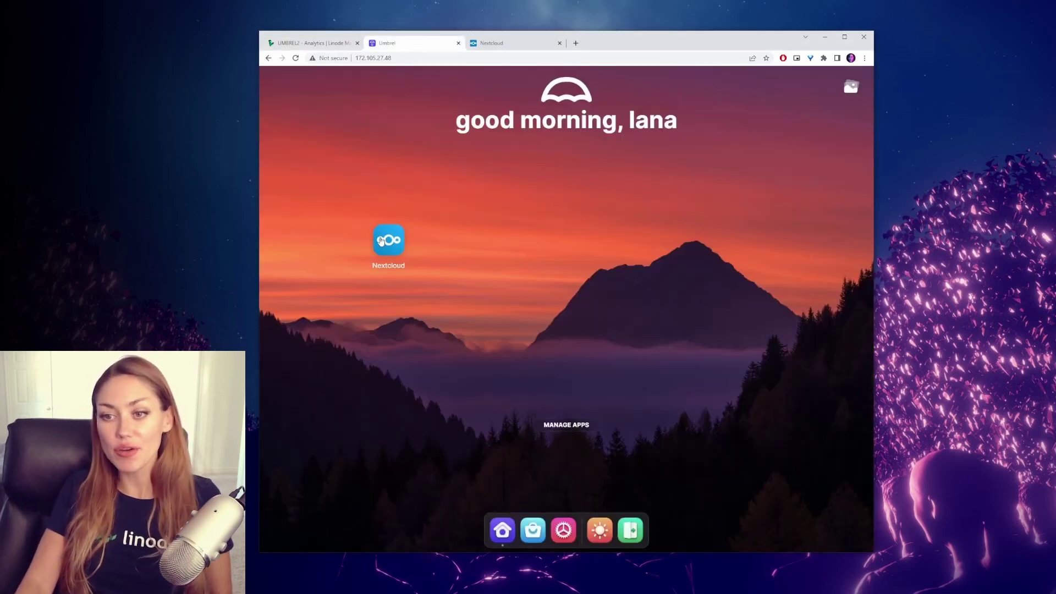
click(381, 240)
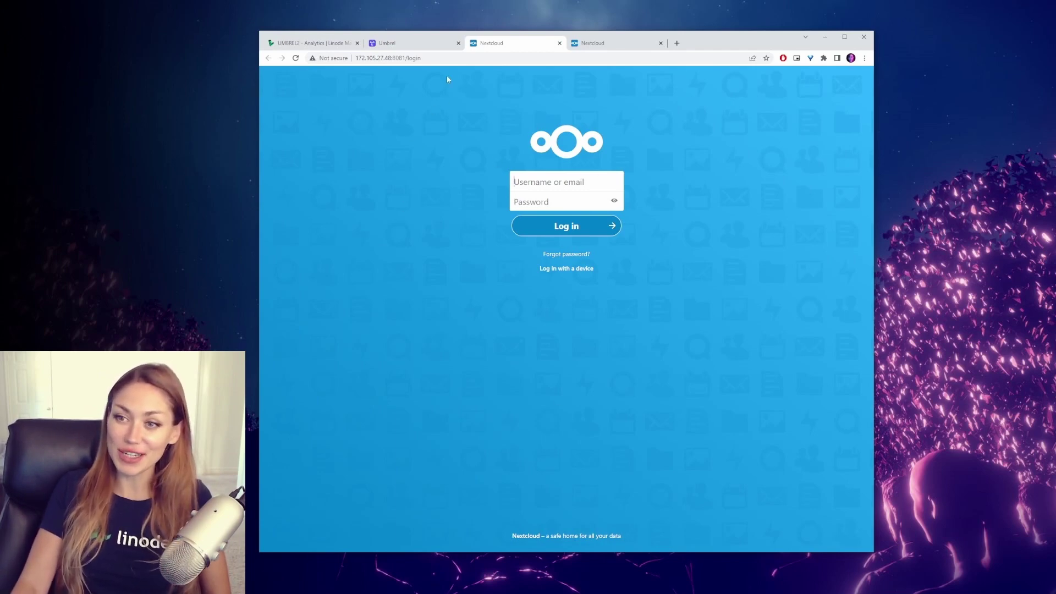
click(426, 47)
Step: Copy Nextcloud's default app password from its Umbrel App Store page and return home
click(533, 528)
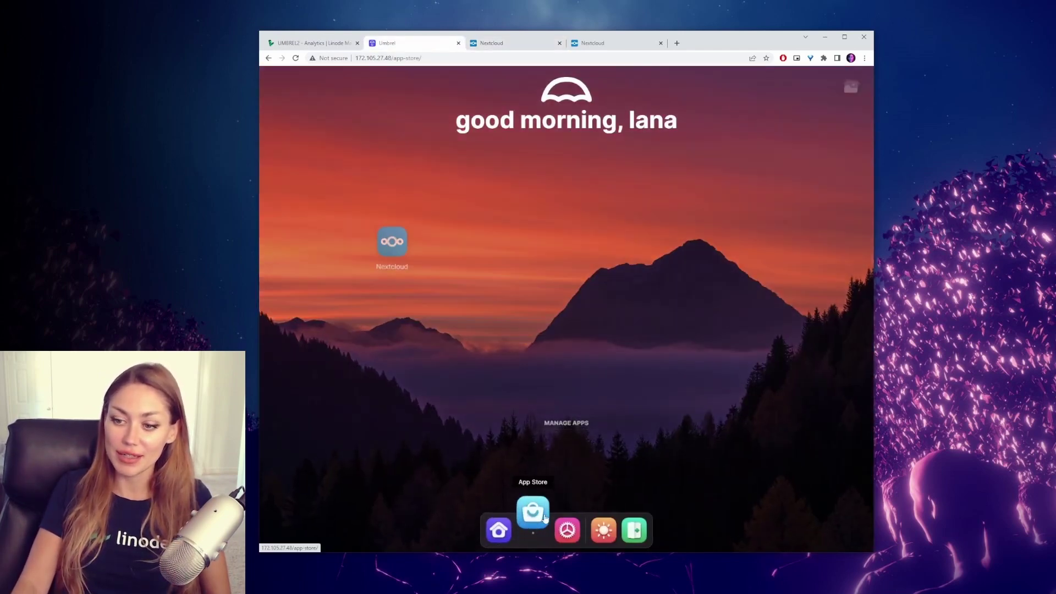
click(391, 379)
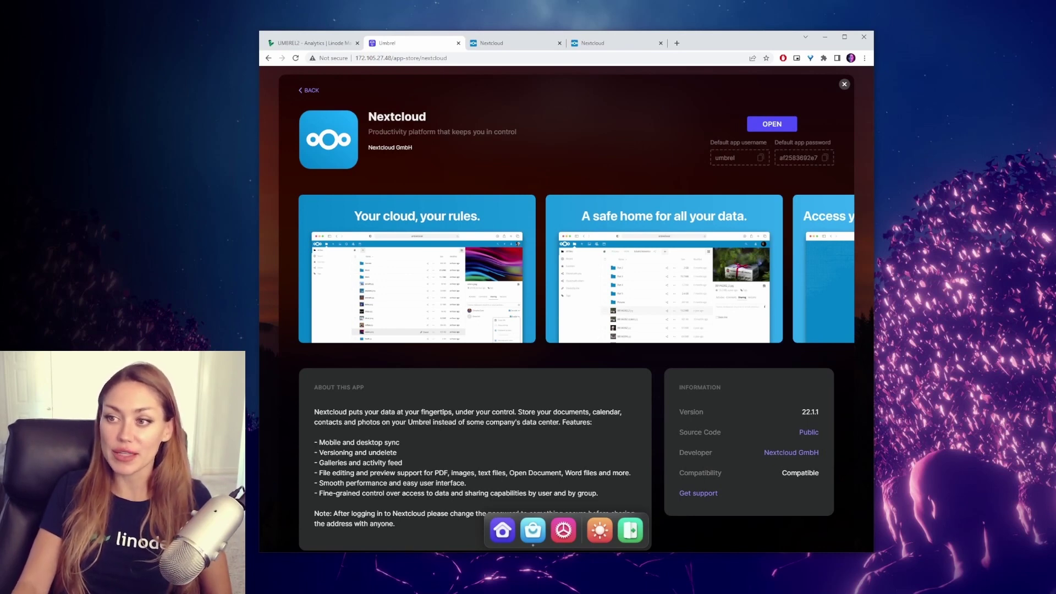
click(825, 158)
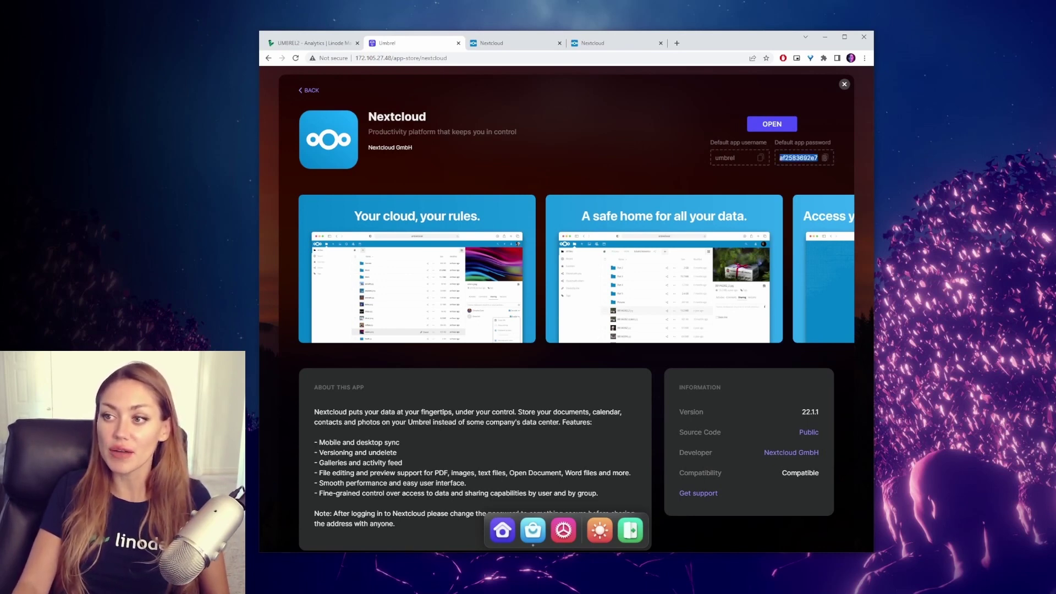
click(844, 83)
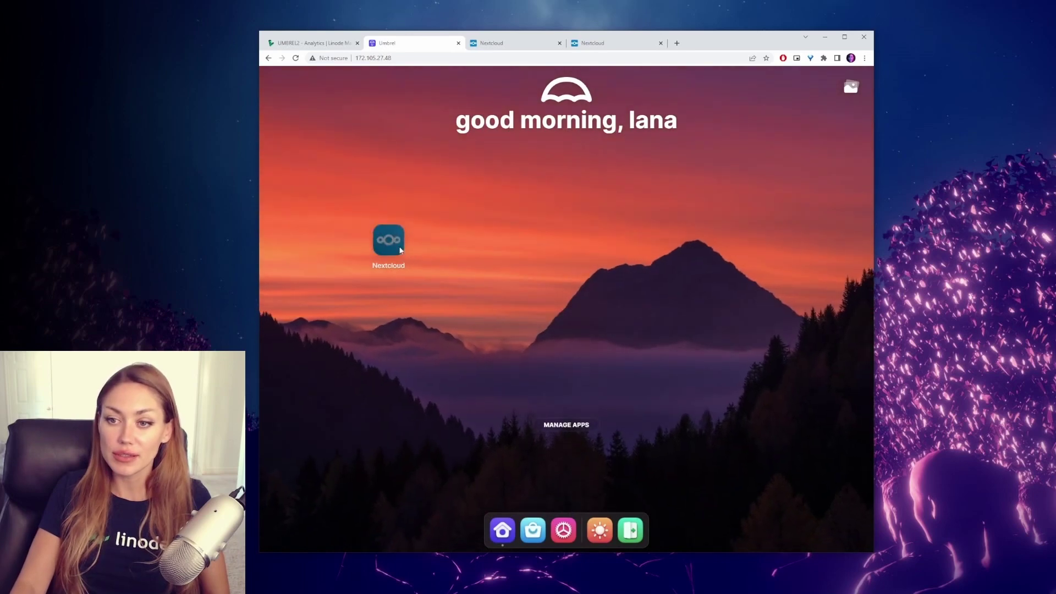
Step: Log in to Nextcloud as user umbrel with the pasted default app password
click(389, 240)
text(umbrel)
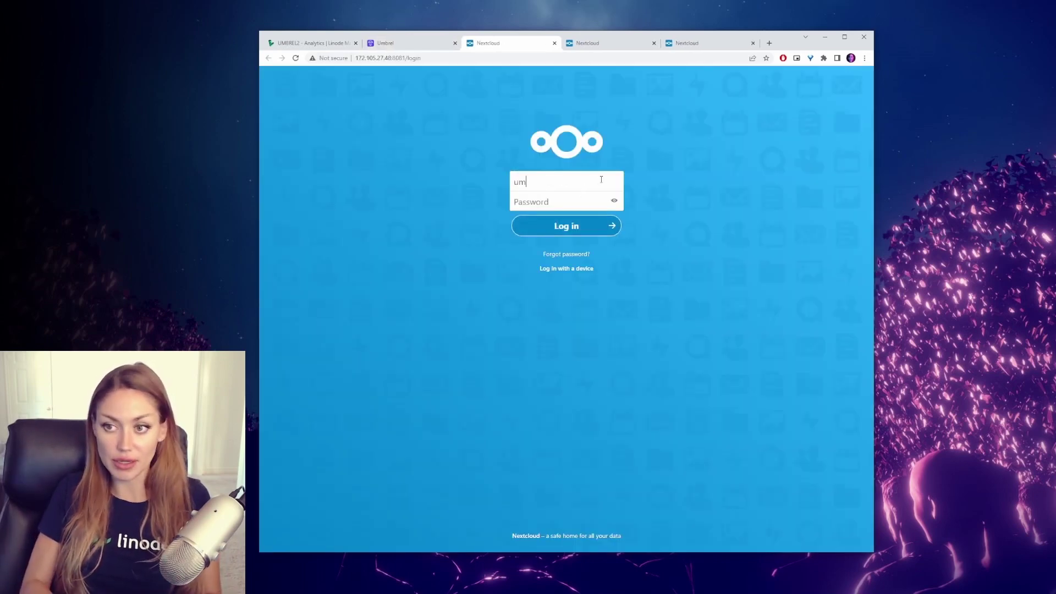
key(Tab)
key(ctrl+v)
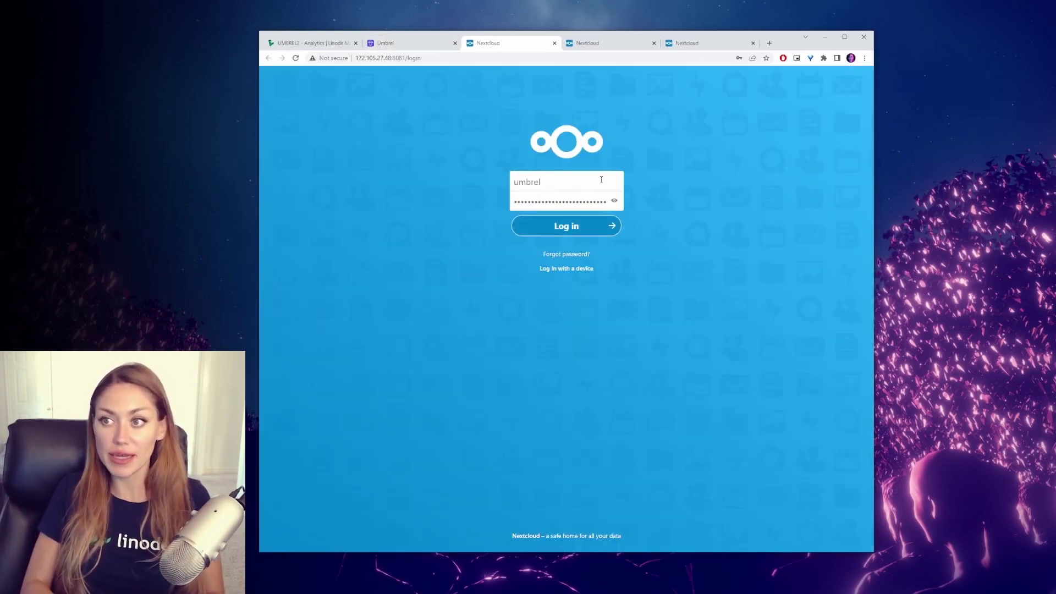
click(598, 229)
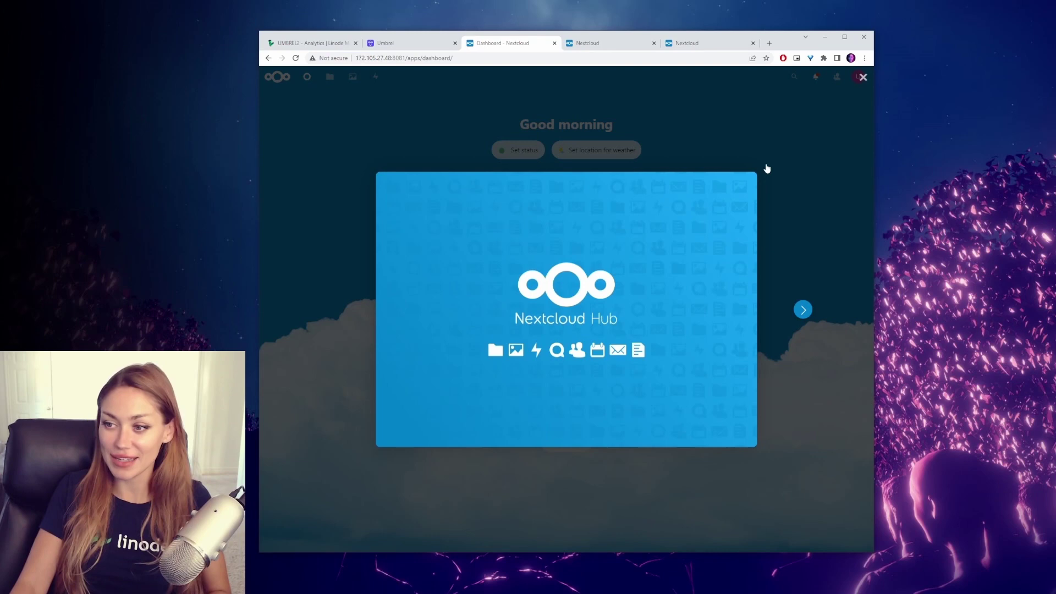
Step: Step through the welcome tour and start using Nextcloud
click(803, 310)
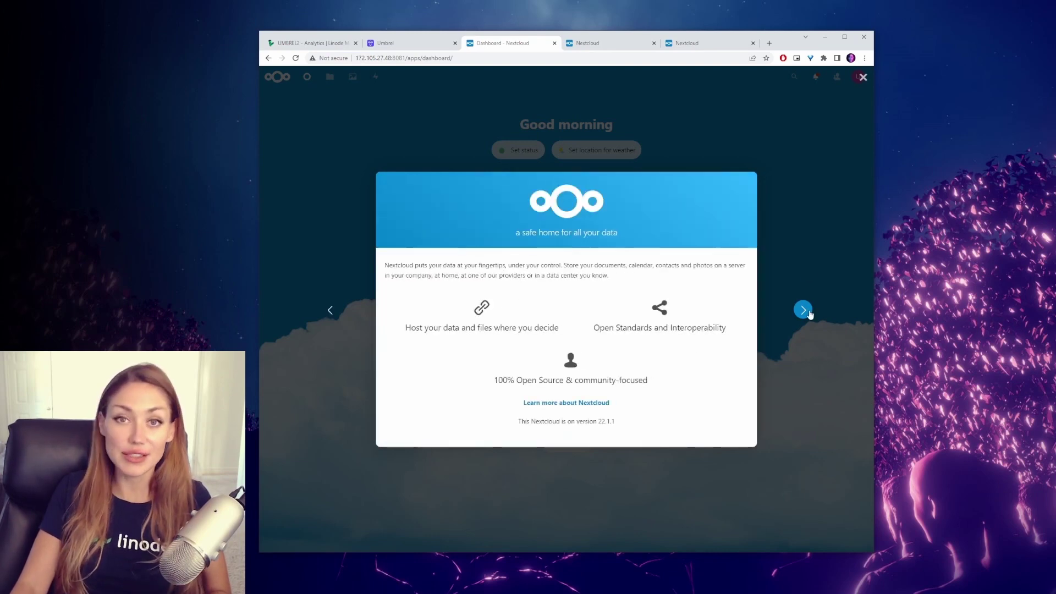
click(806, 310)
click(805, 311)
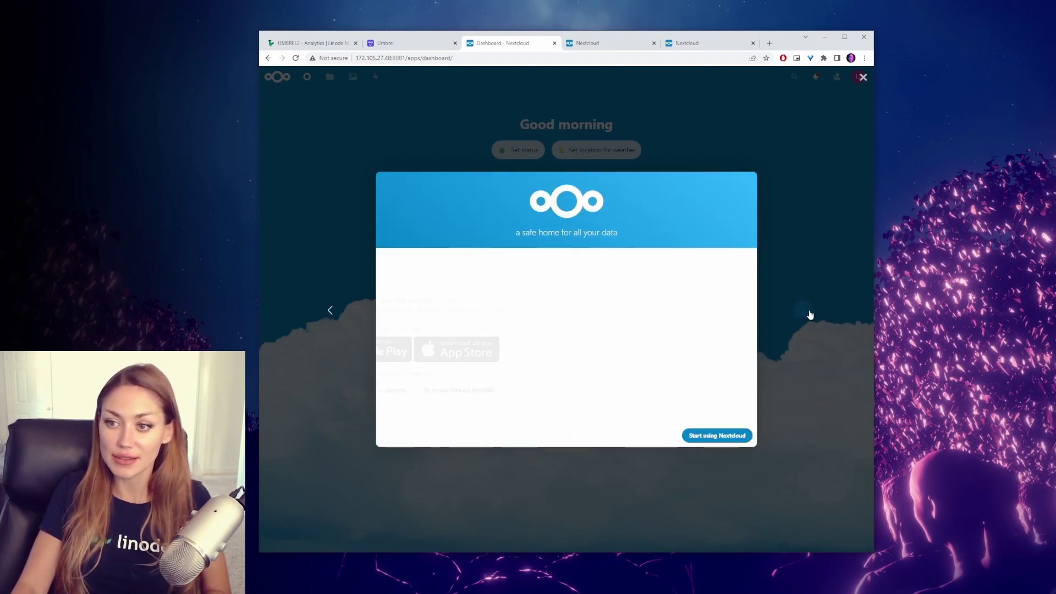
click(740, 435)
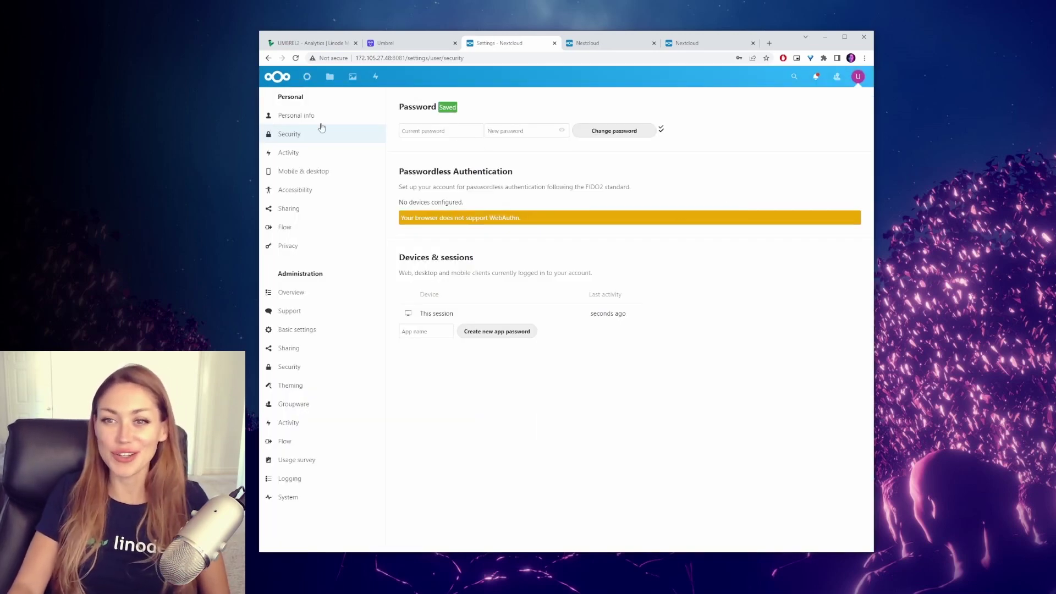
Step: Replace the Personal info Full name with the user's own name and return to the Dashboard
click(292, 115)
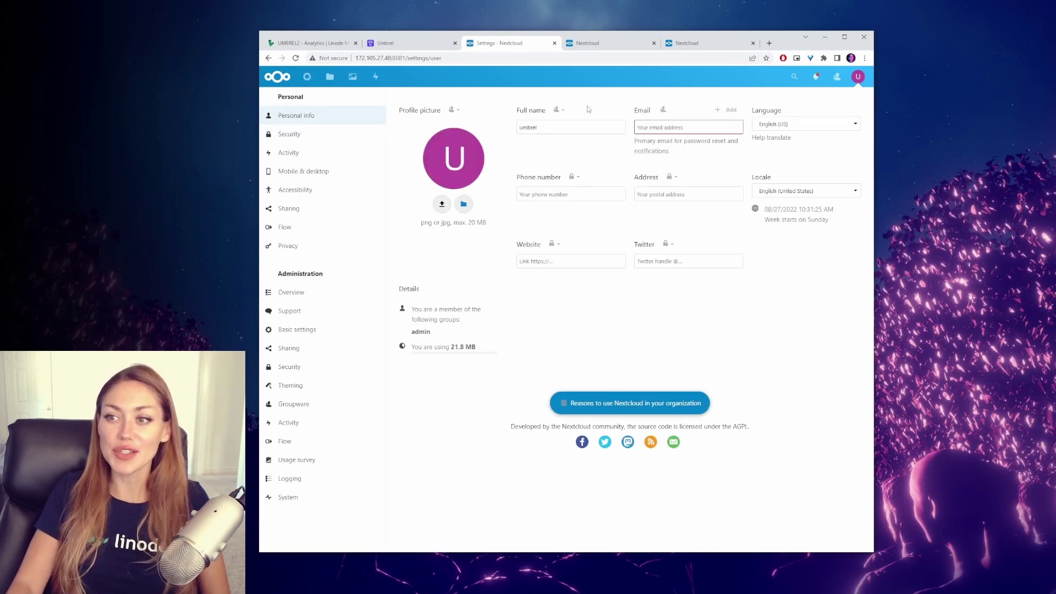
drag(568, 126, 412, 112)
text(Lana)
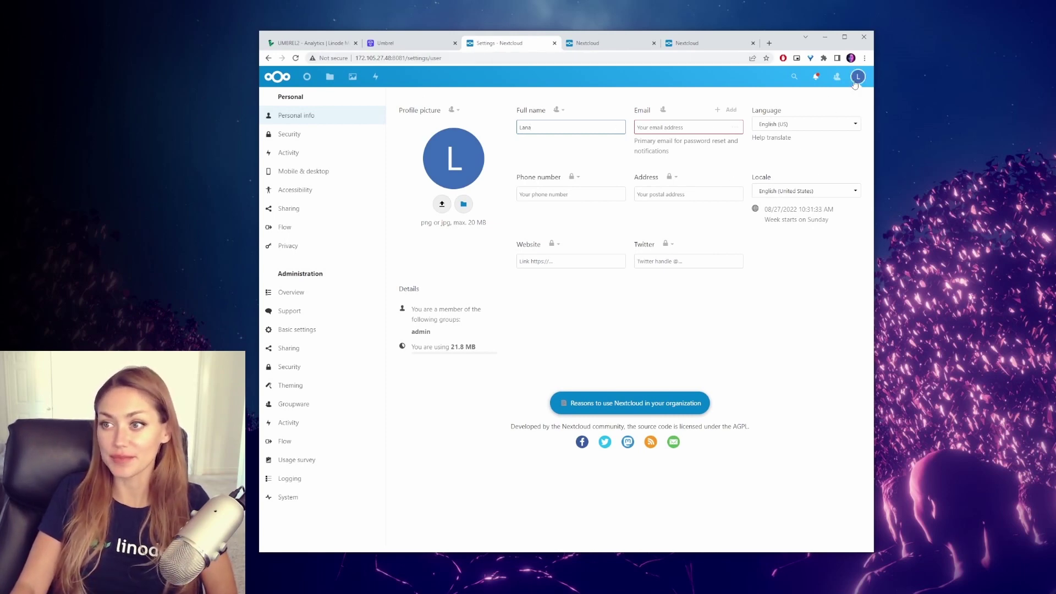
click(277, 76)
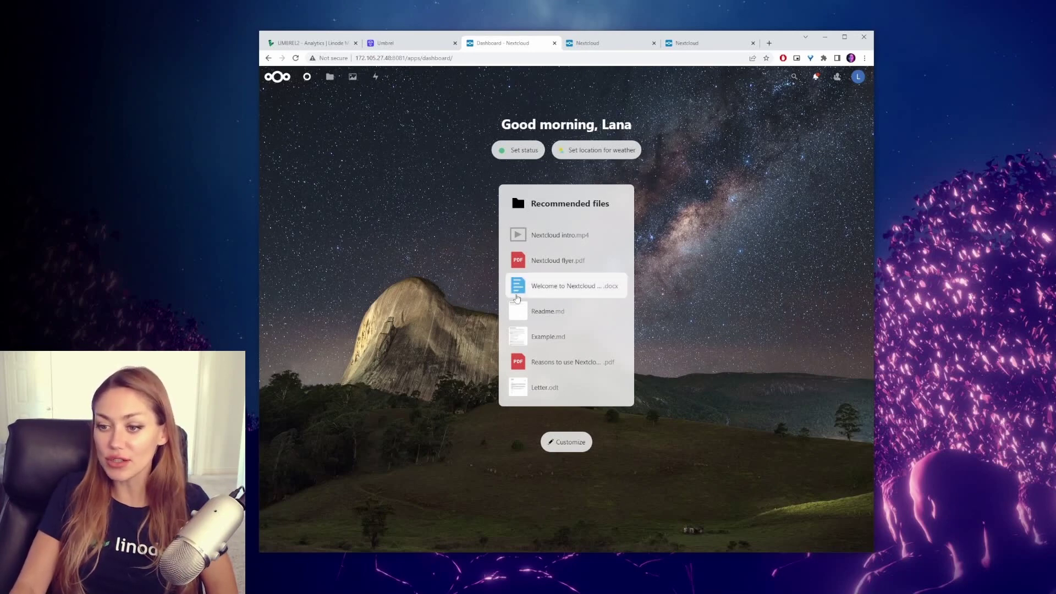
Step: Hide the Status widget in the dashboard customization options
click(564, 444)
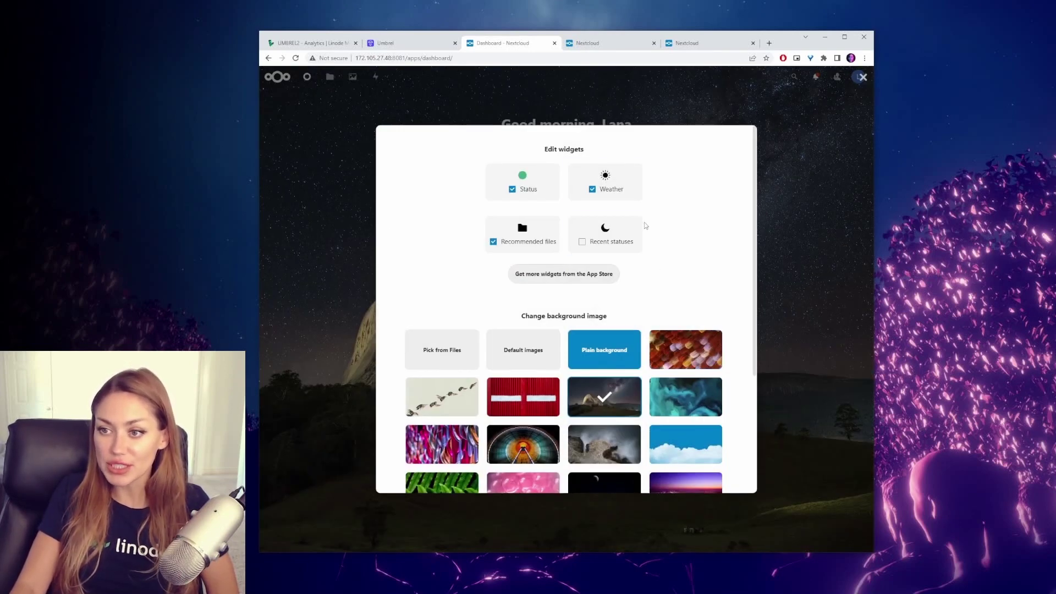
click(512, 189)
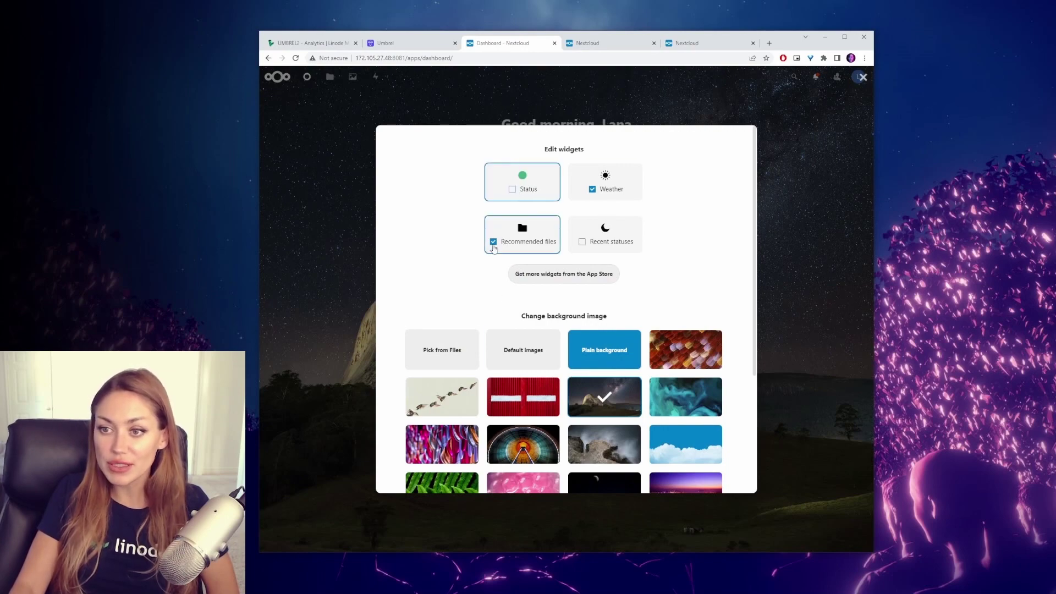
click(787, 221)
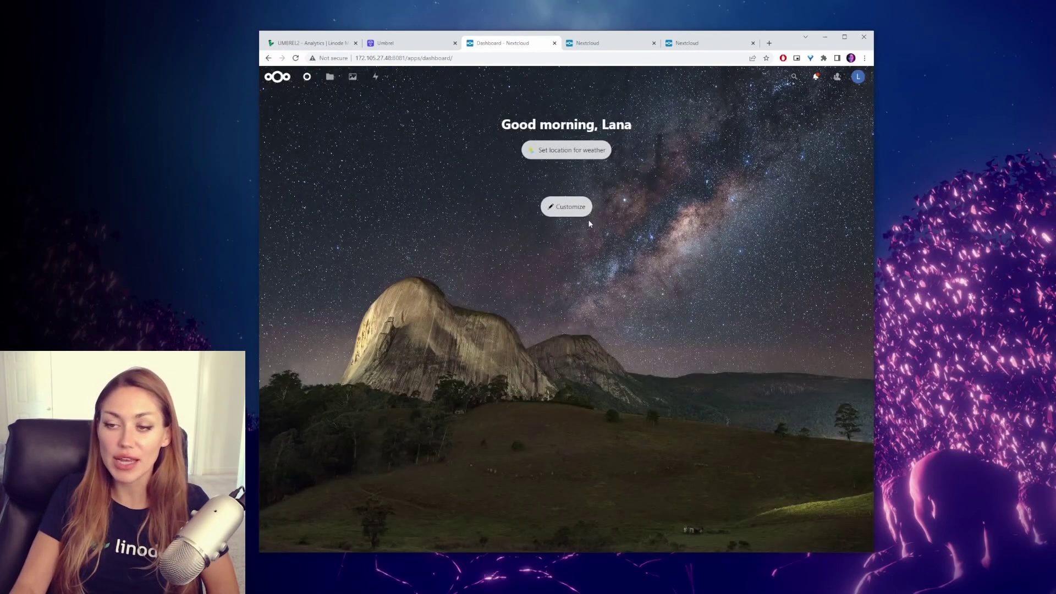
Step: Open the App Store's dashboard widgets via Get more widgets in Customize
click(584, 211)
scroll(682, 275, down, 3)
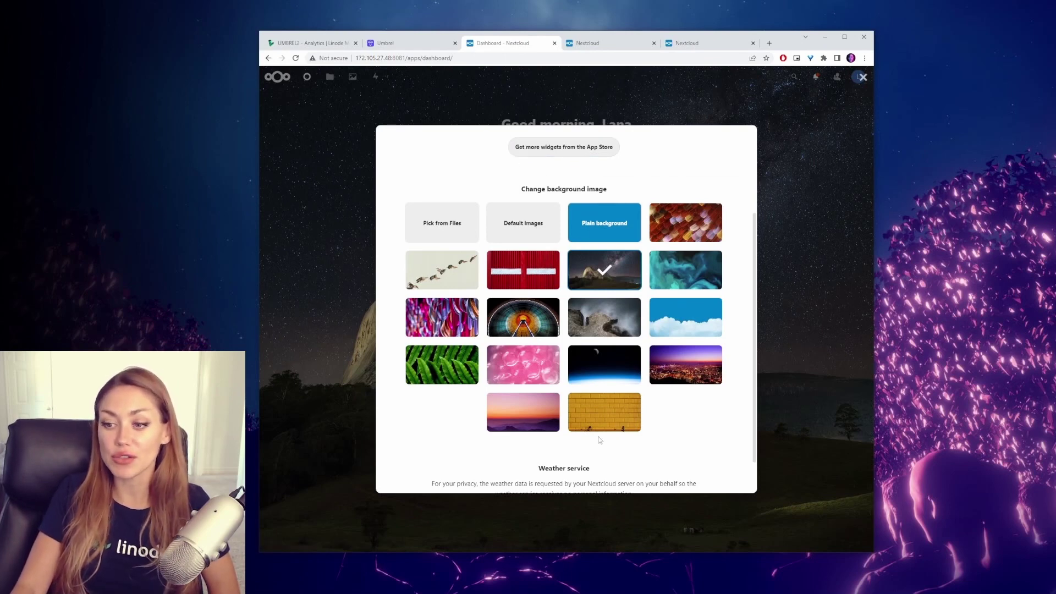
scroll(600, 440, up, 3)
click(569, 281)
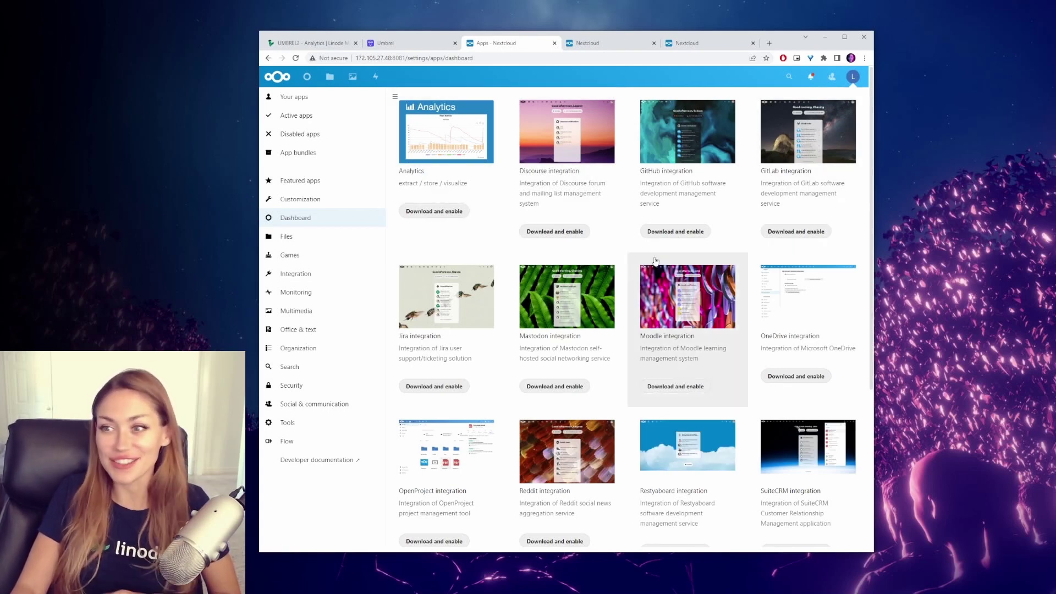
Step: Browse the Dashboard, Games and Files app categories, finishing on Games showing BlockScores and Keep or Sweep
scroll(656, 261, down, 1)
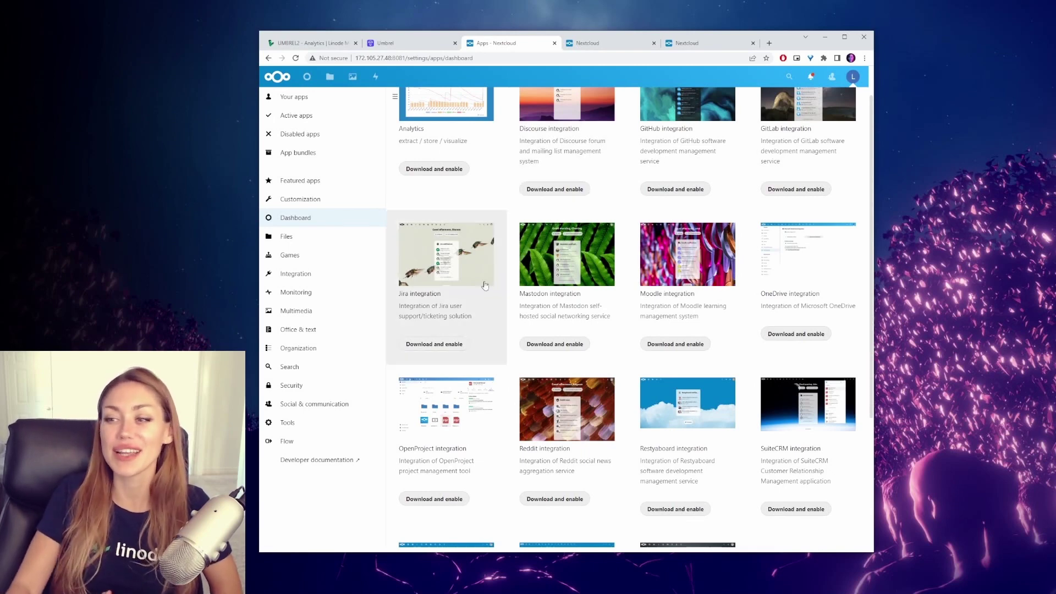
scroll(339, 196, up, 1)
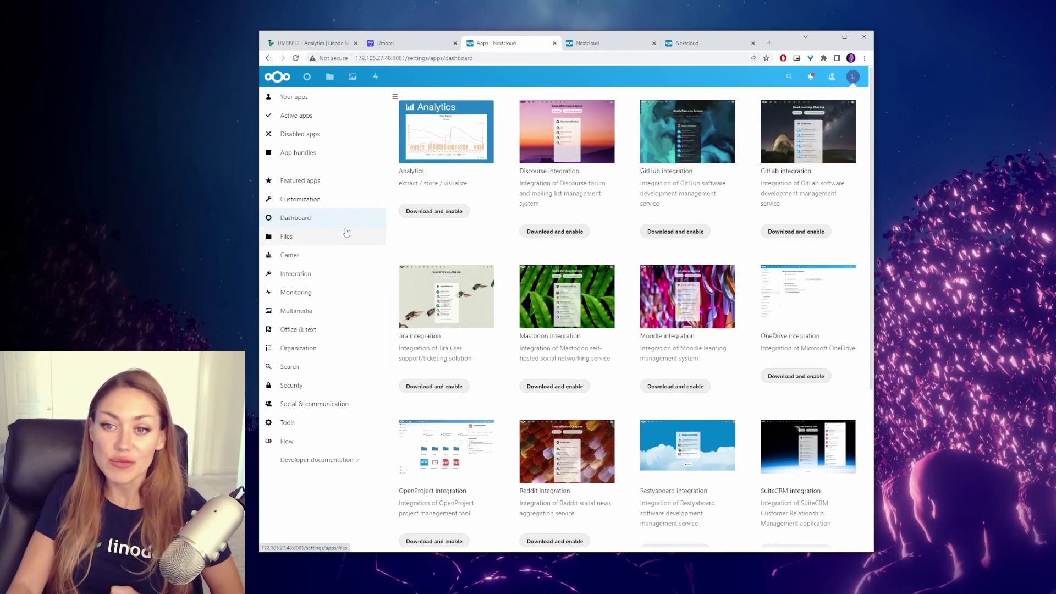
click(308, 259)
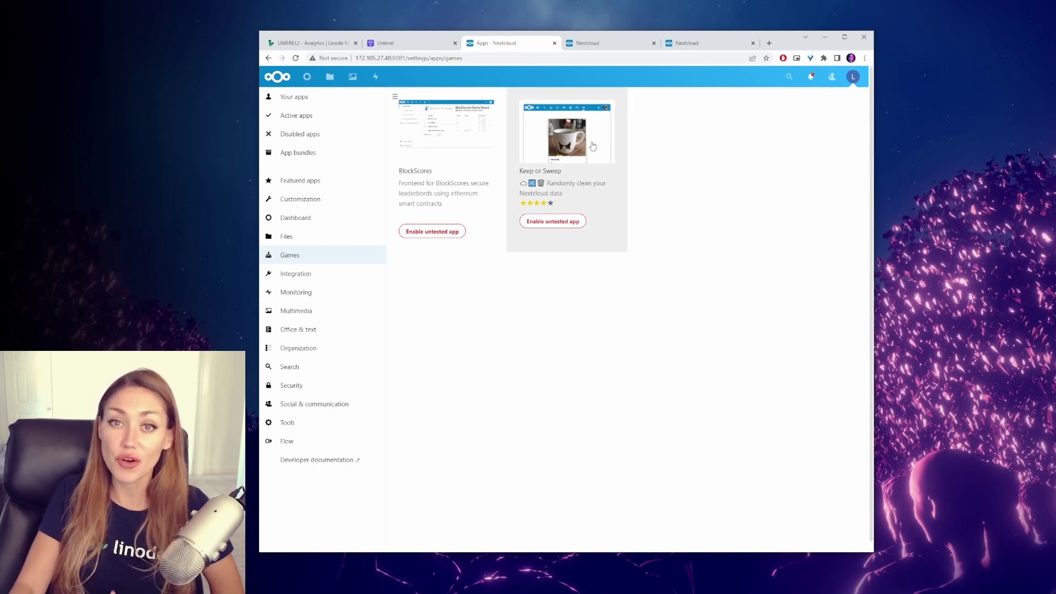
click(322, 220)
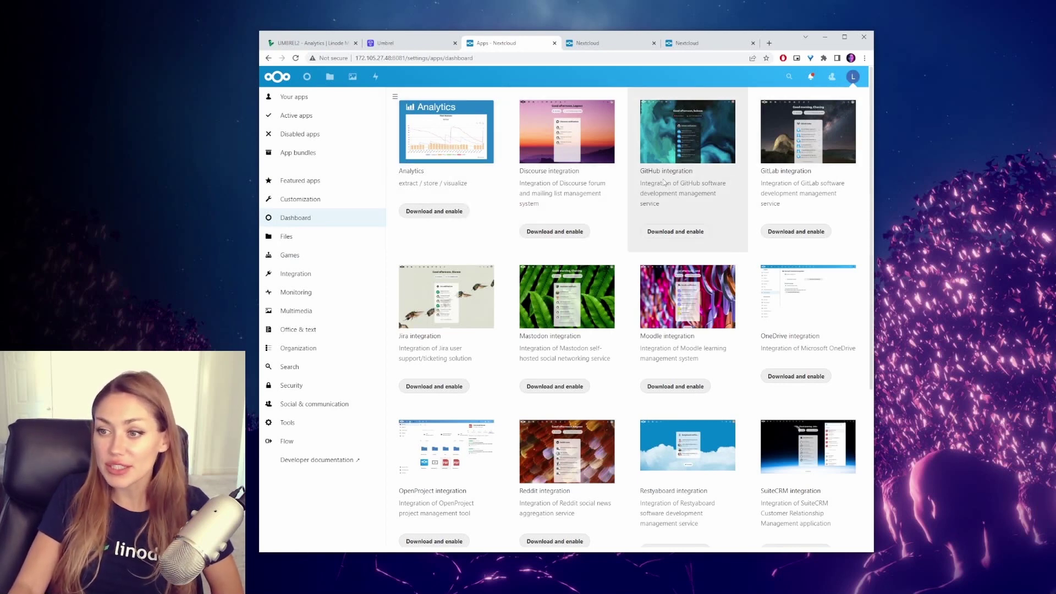
scroll(809, 183, down, 4)
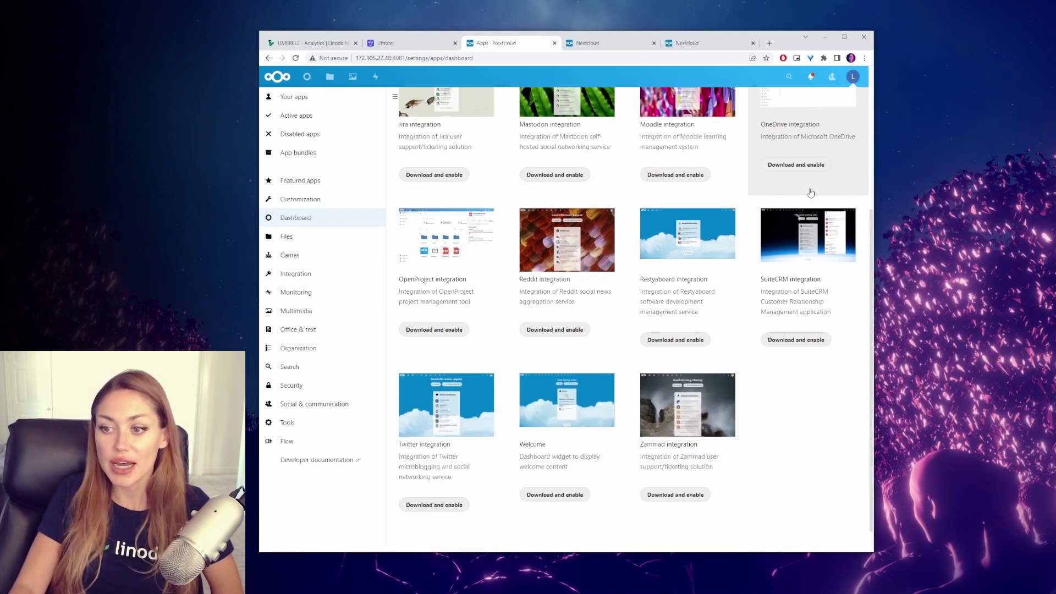
scroll(809, 183, up, 4)
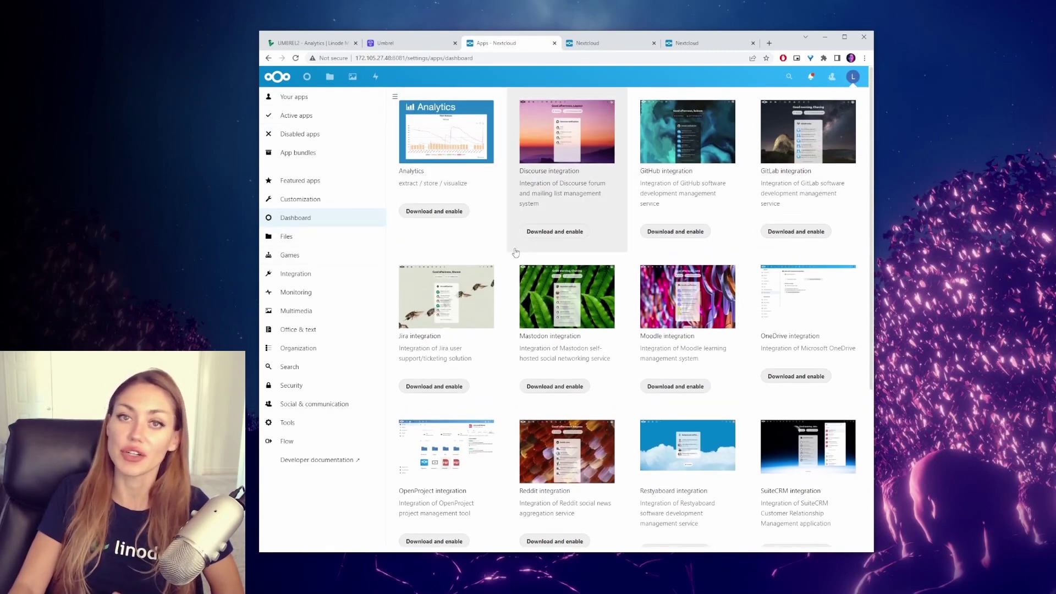
click(322, 235)
click(334, 260)
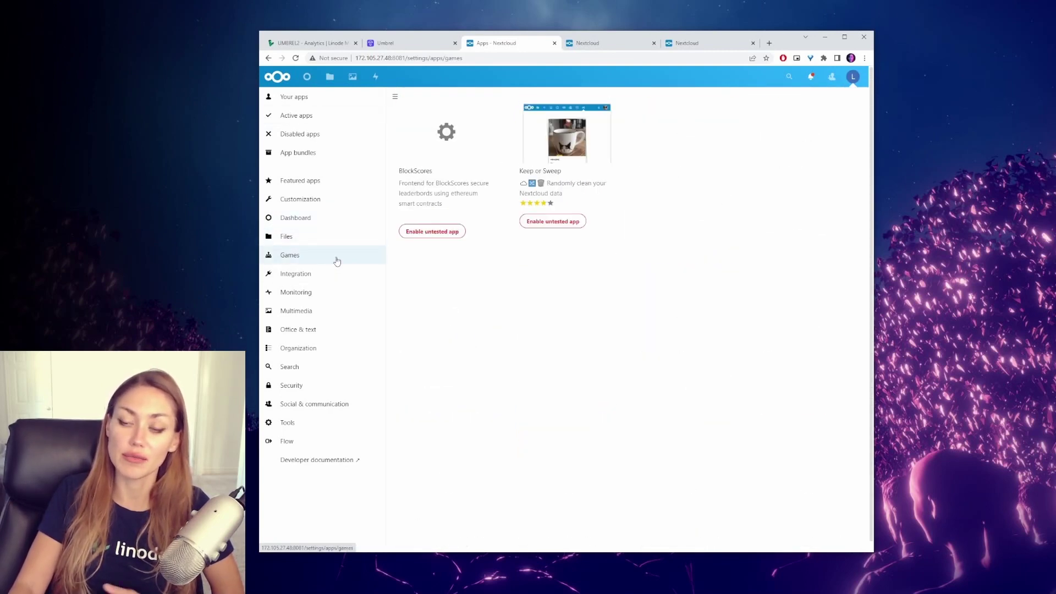